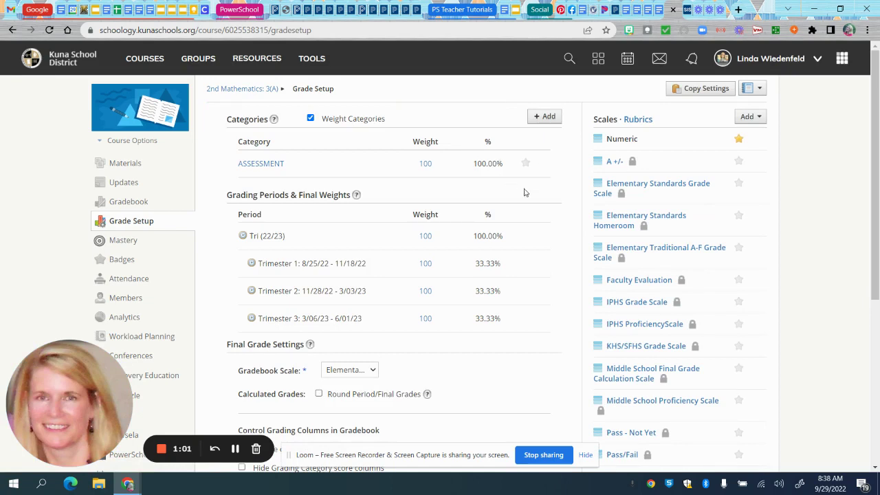
- Set the course's gradebook scale to Elementary Standards Grade Scale and save the grade setup
scroll(548, 289, "down", 3)
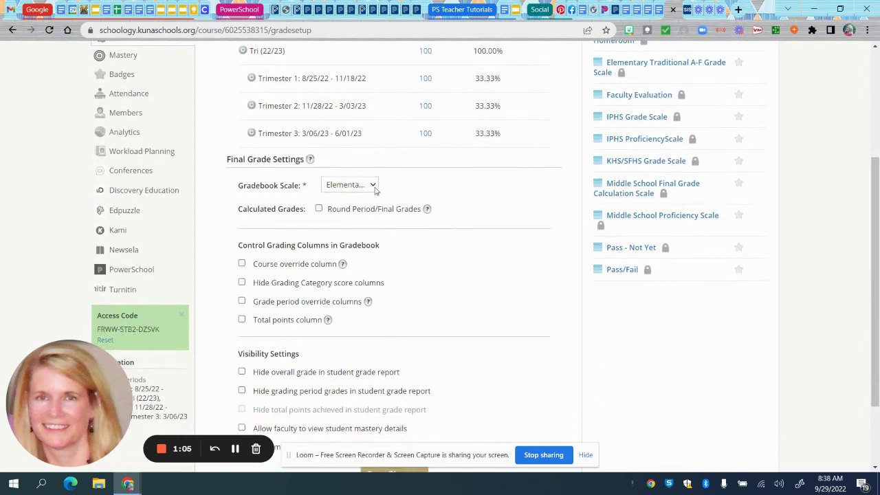
left_click(375, 187)
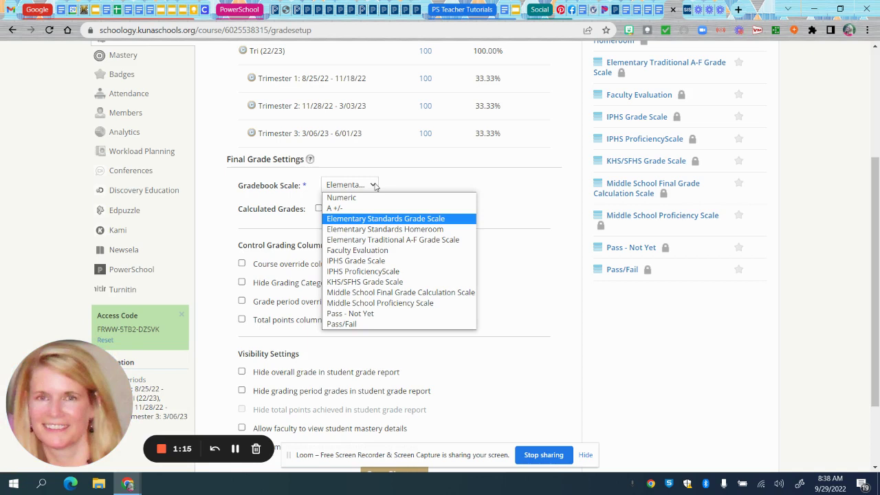
left_click(388, 219)
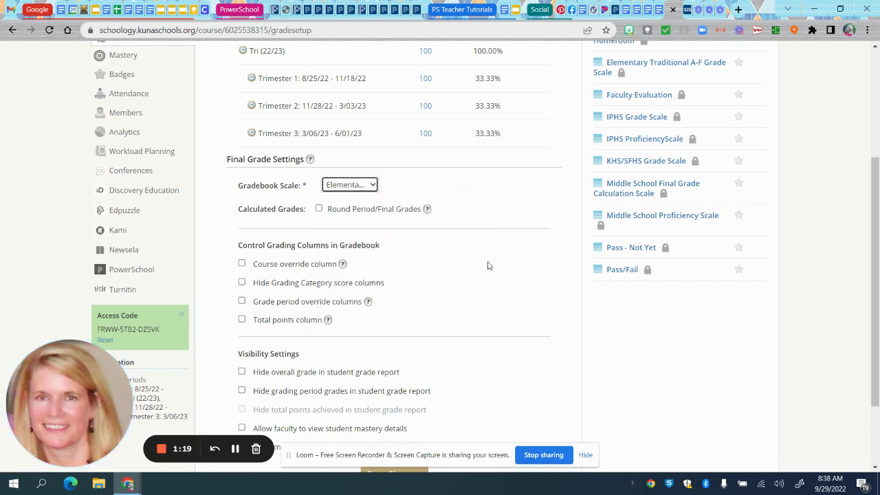
scroll(488, 265, "down", 3)
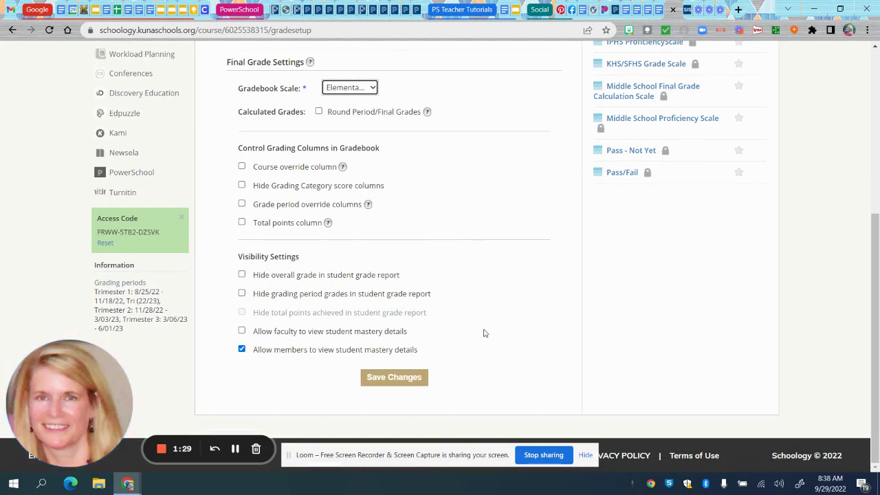
scroll(483, 332, "up", 5)
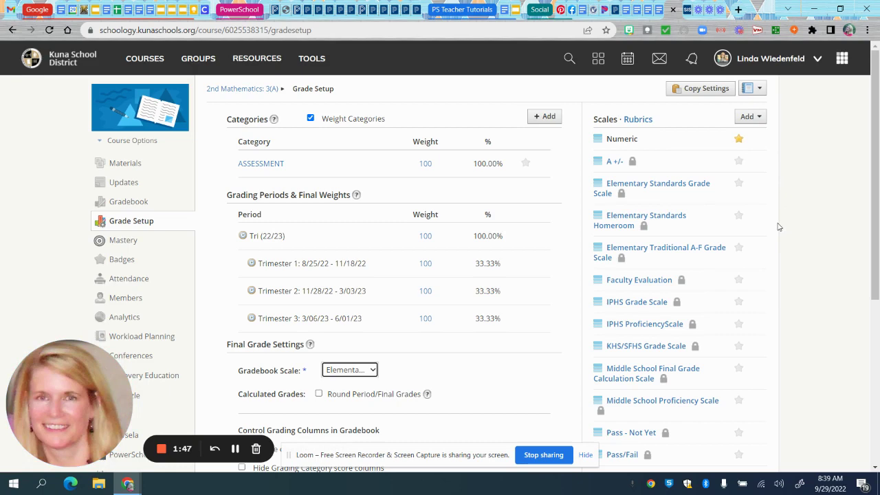
scroll(779, 227, "down", 4)
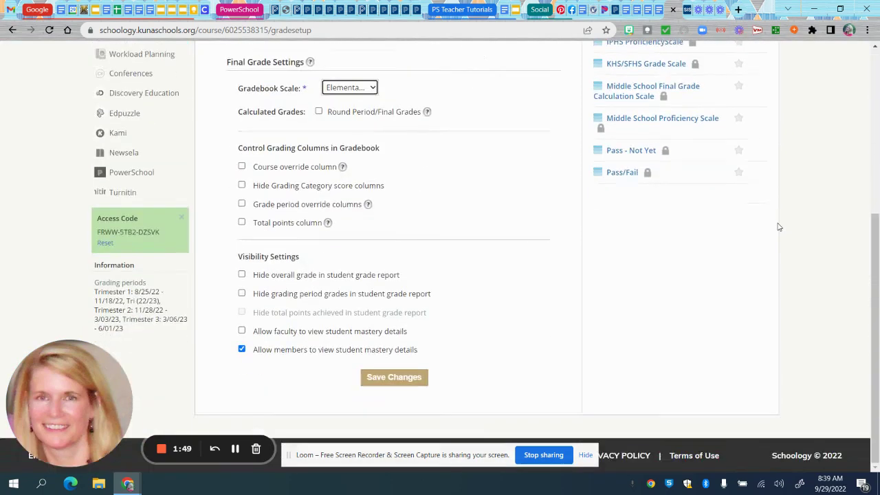
left_click(417, 375)
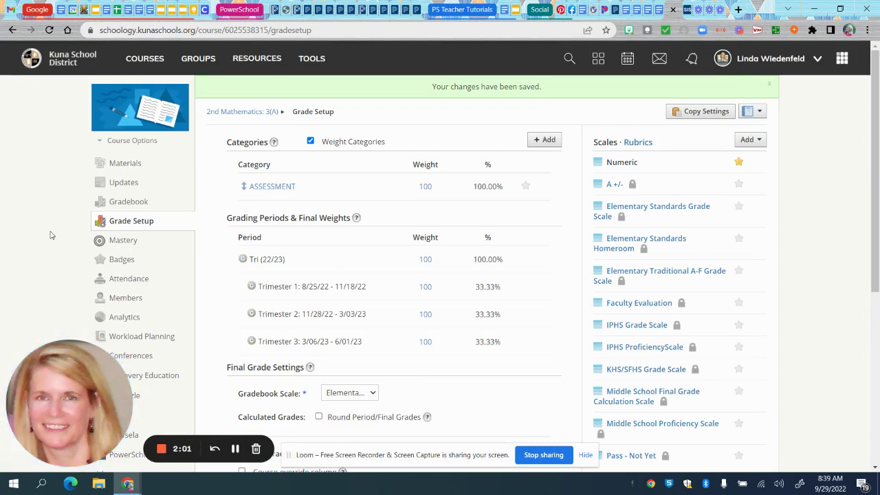
- Open the category mapping configuration of the PowerSchool app for the 2nd Mathematics course
scroll(50, 235, "down", 2)
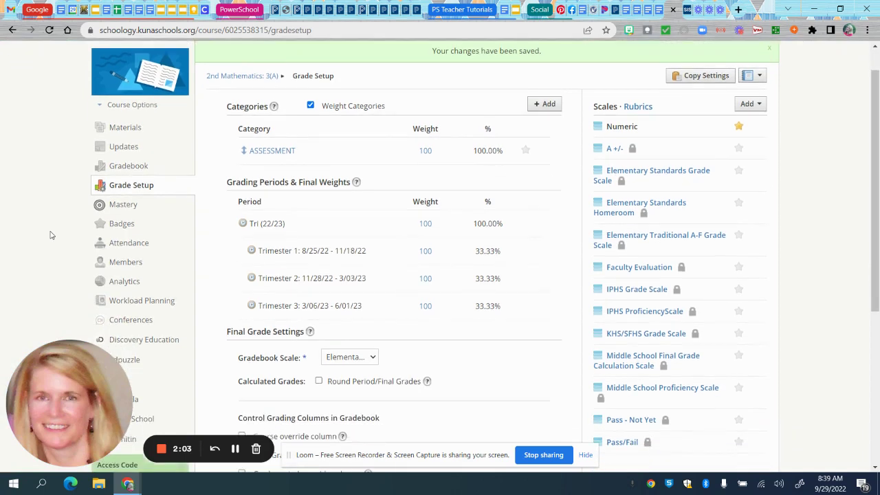
scroll(51, 235, "down", 5)
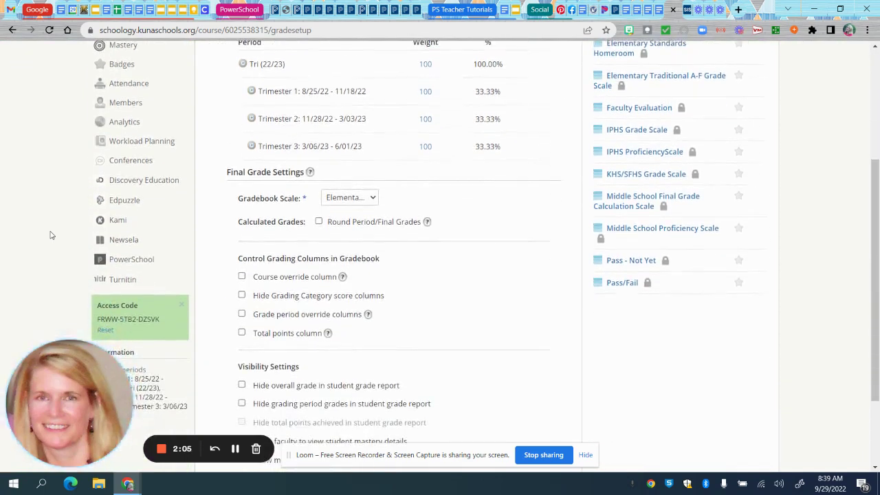
left_click(133, 263)
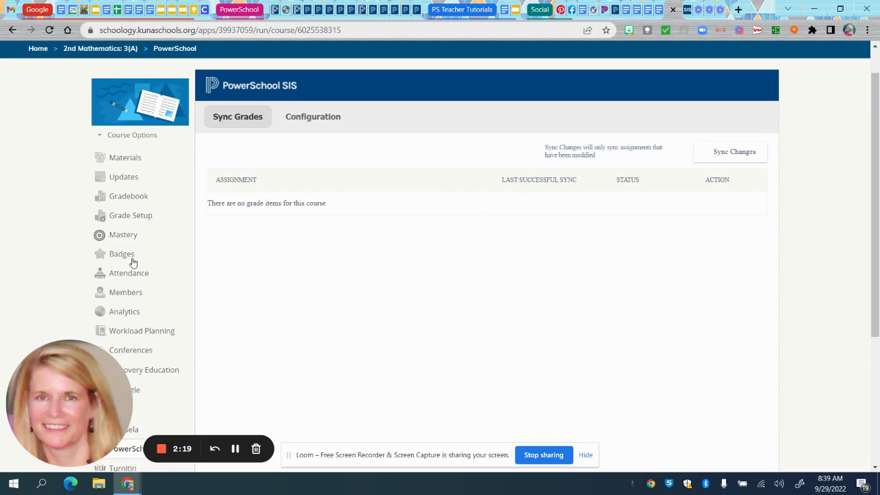
left_click(324, 118)
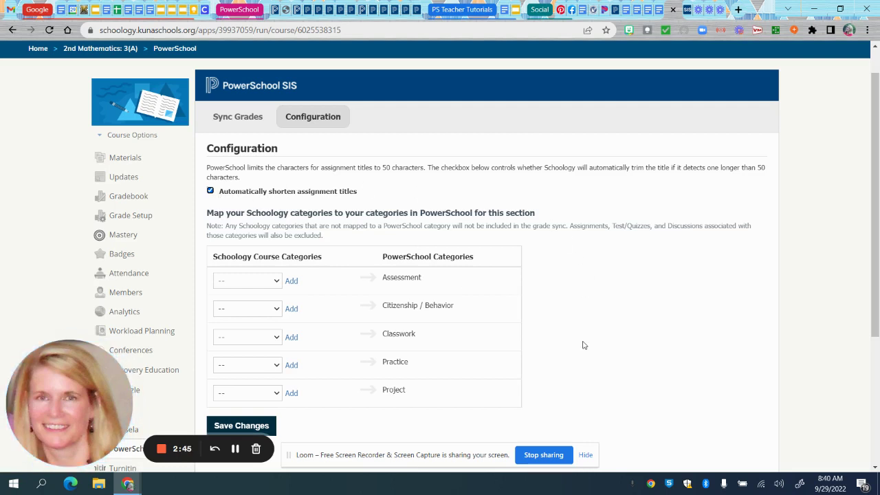
- Map the Schoology category ASSESSMENT to the PowerSchool category Assessment and save the configuration
scroll(582, 343, "down", 1)
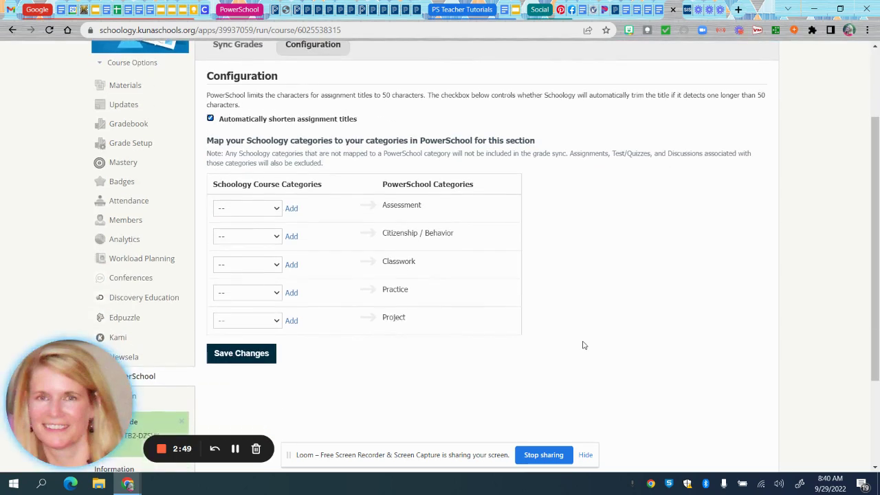
left_click(277, 209)
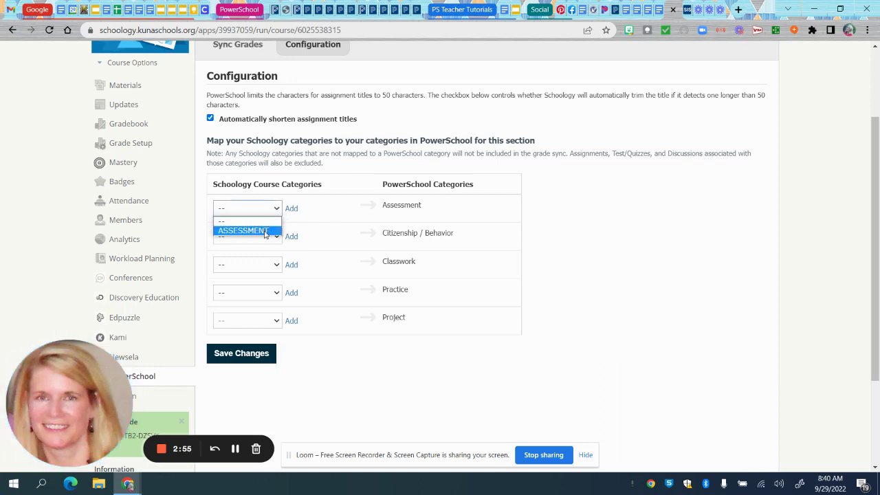
left_click(265, 231)
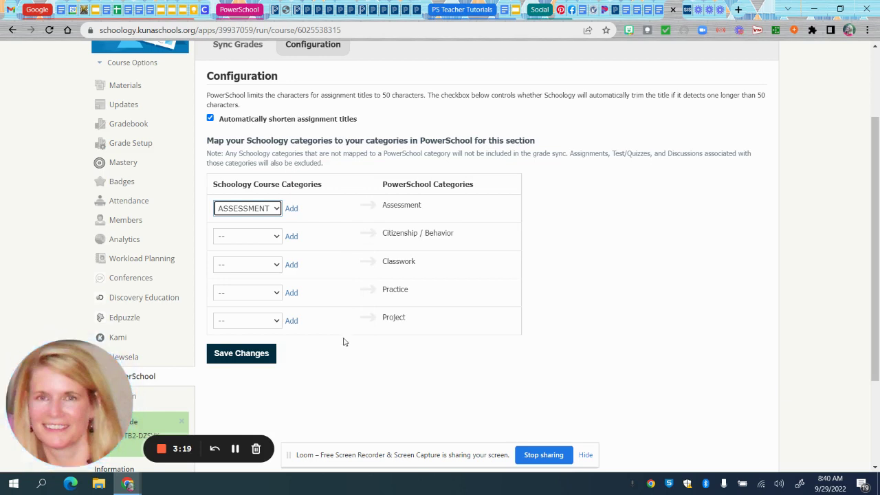
left_click(278, 237)
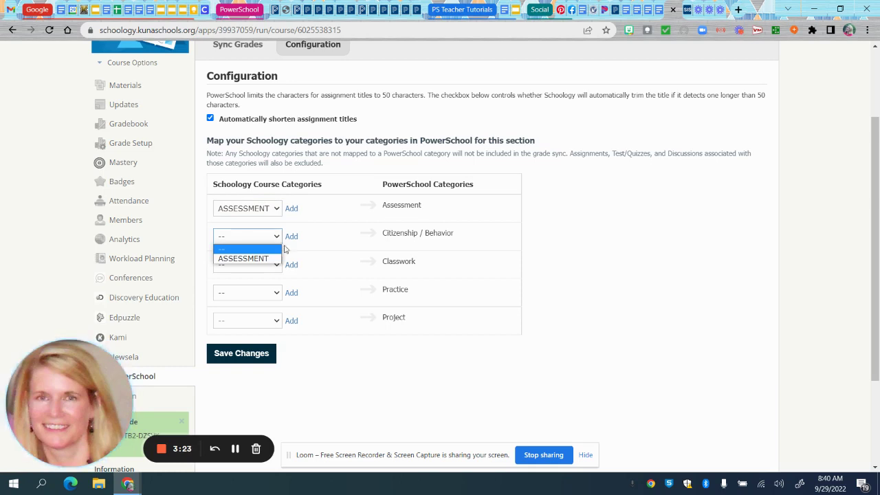
left_click(350, 379)
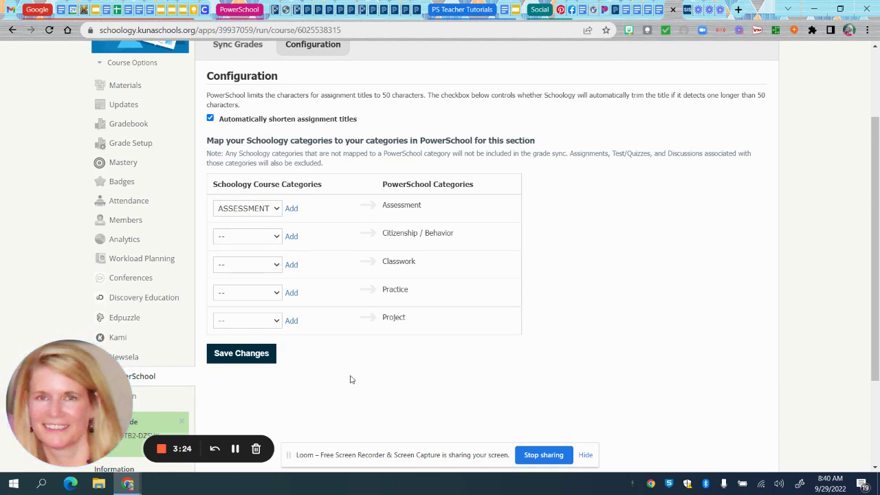
left_click(233, 355)
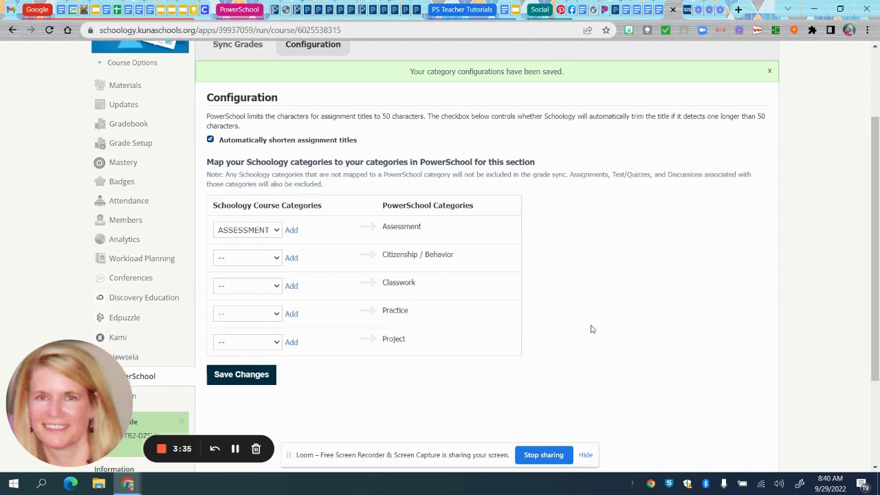
scroll(593, 337, "up", 1)
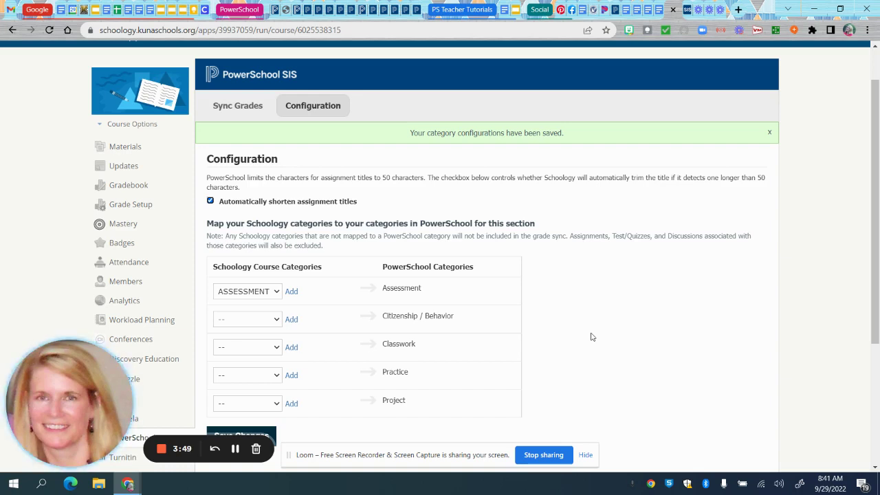
scroll(592, 337, "down", 1)
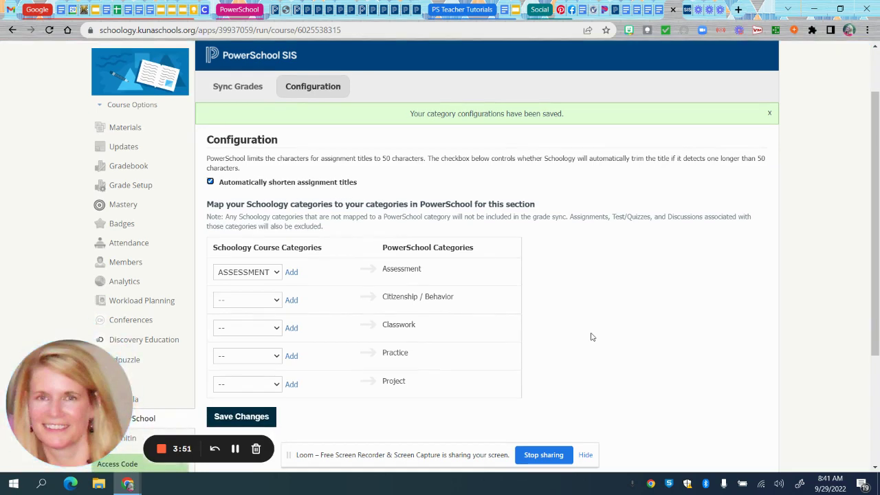
scroll(592, 337, "up", 1)
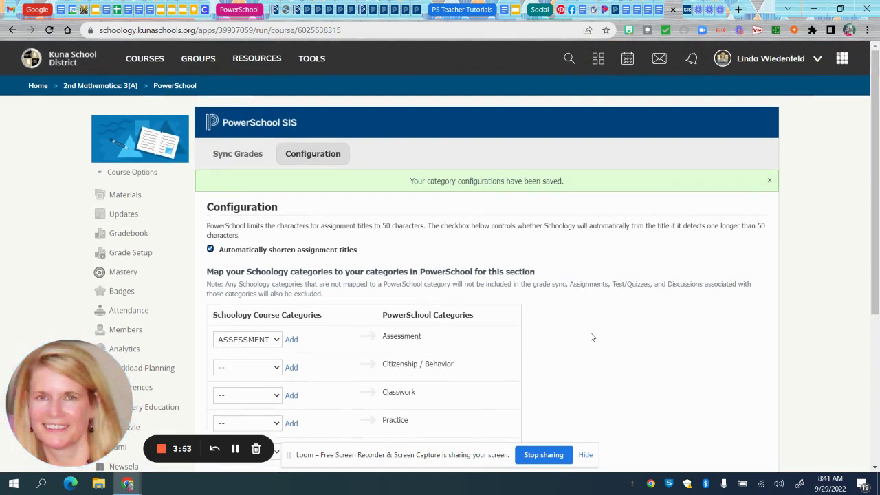
- Switch to the PowerSchool SIS teacher home page, reload it and restore the previous session
left_click(686, 8)
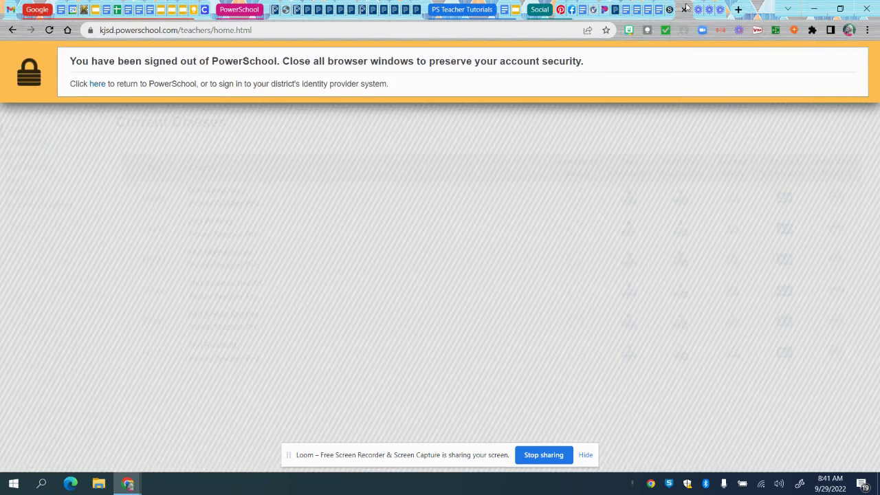
left_click(544, 28)
left_click(540, 33)
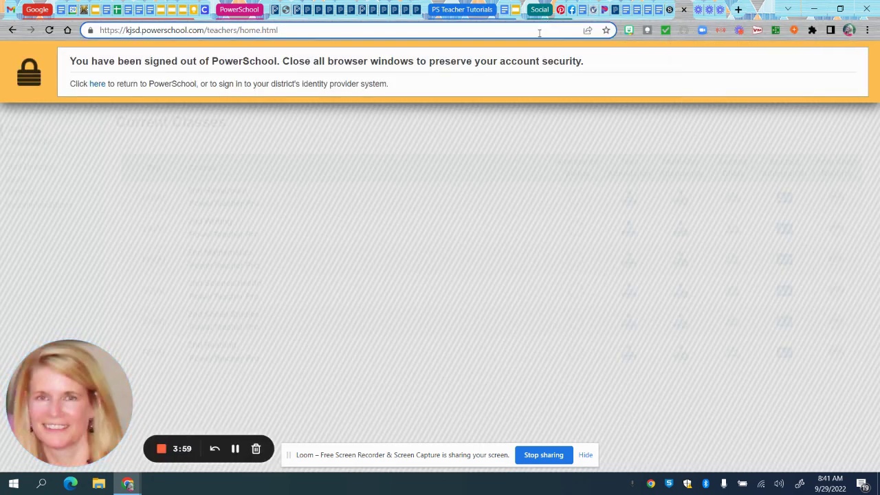
key("Return")
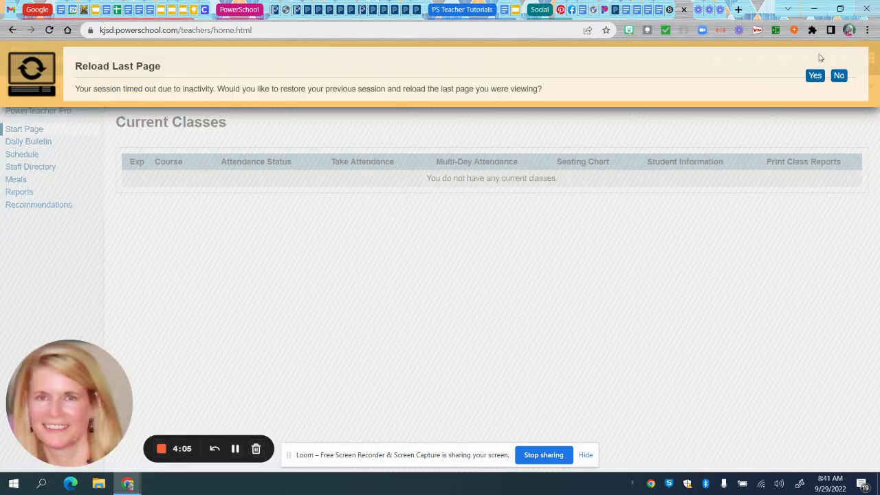
left_click(812, 77)
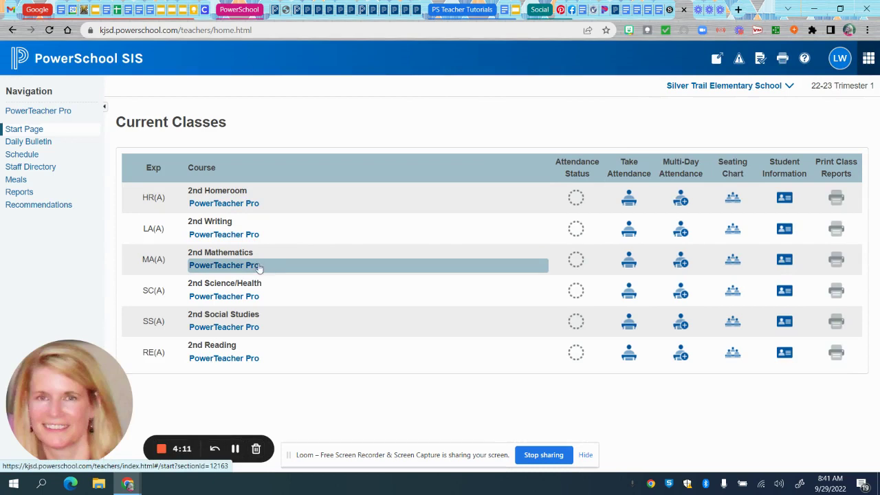
- Open the T1 traditional grade calculation of 2nd Mathematics for editing in PowerTeacher Pro
left_click(236, 267)
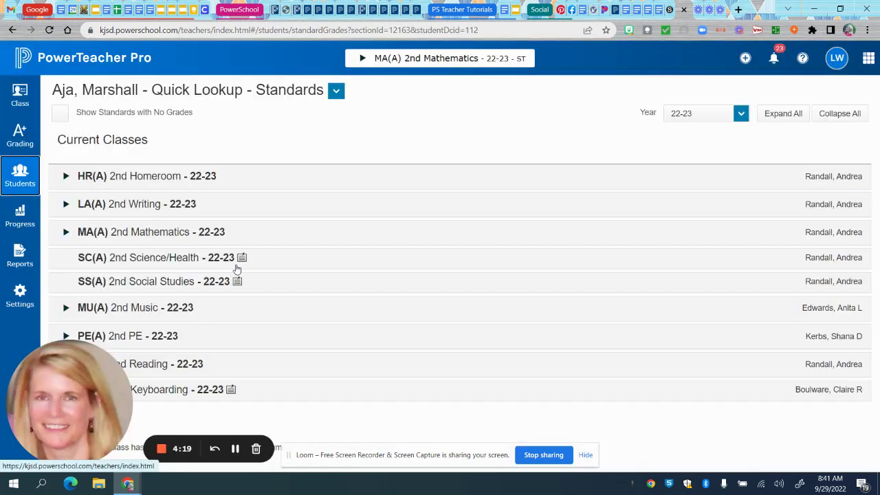
left_click(21, 302)
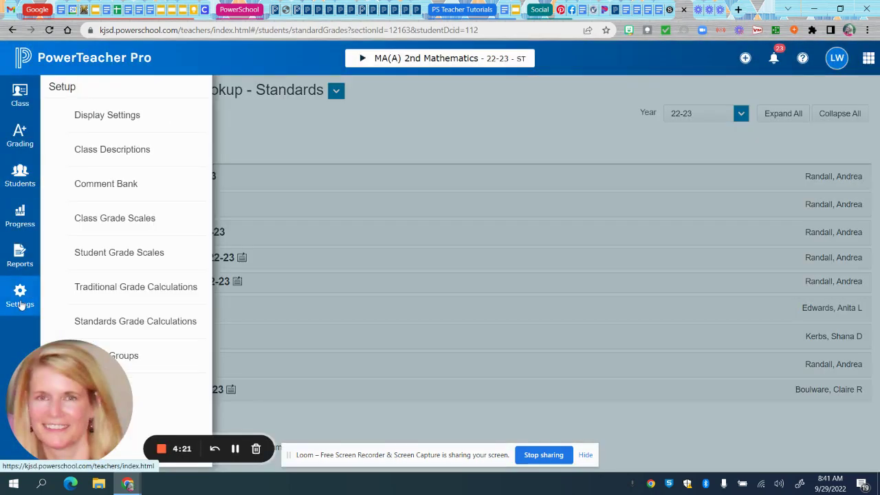
left_click(113, 288)
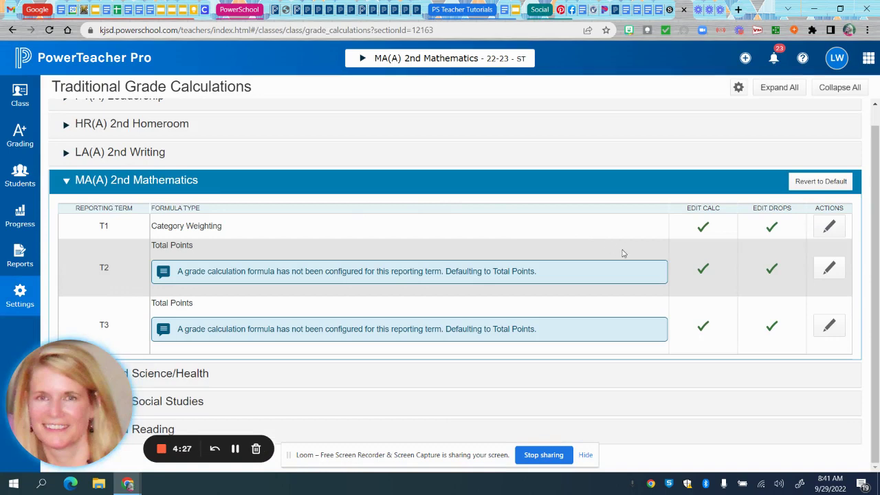
left_click(830, 229)
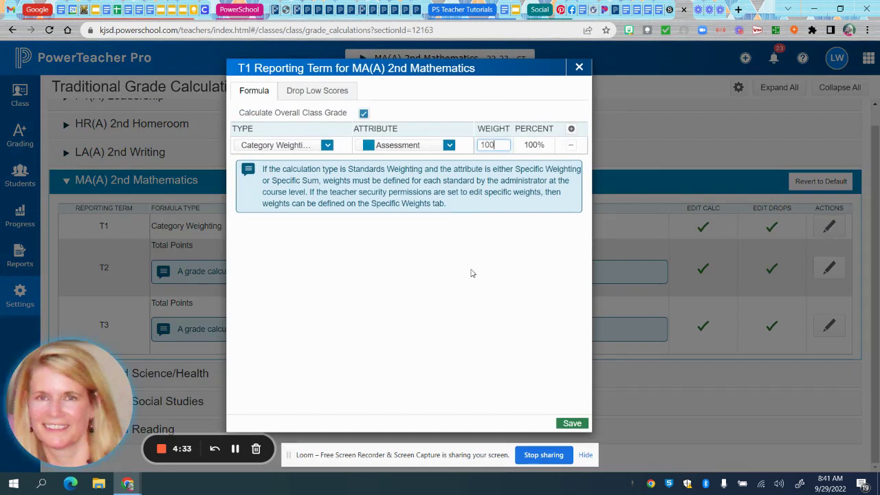
- Choose Category Weighting as the T1 formula type with Assessment as its attribute
left_click(327, 146)
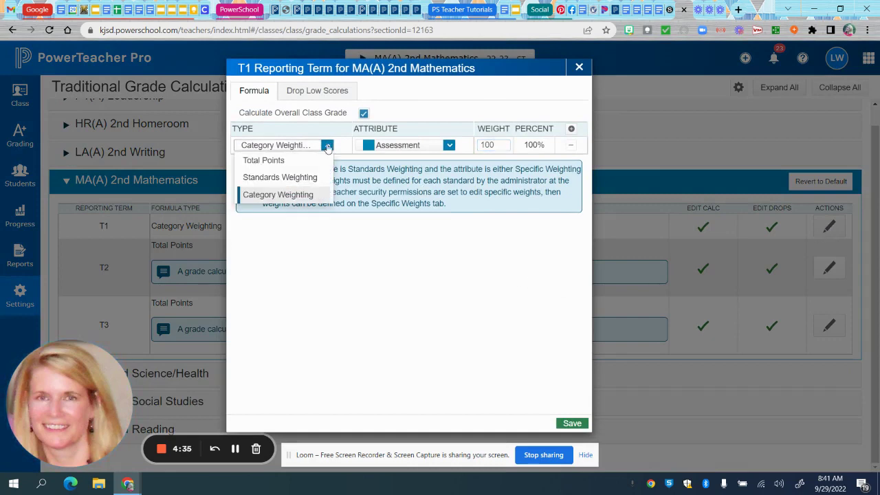
left_click(307, 197)
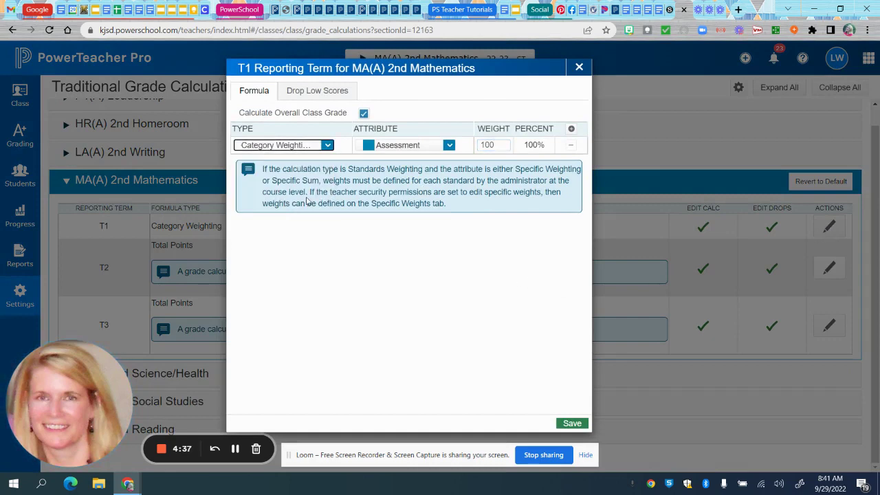
left_click(449, 147)
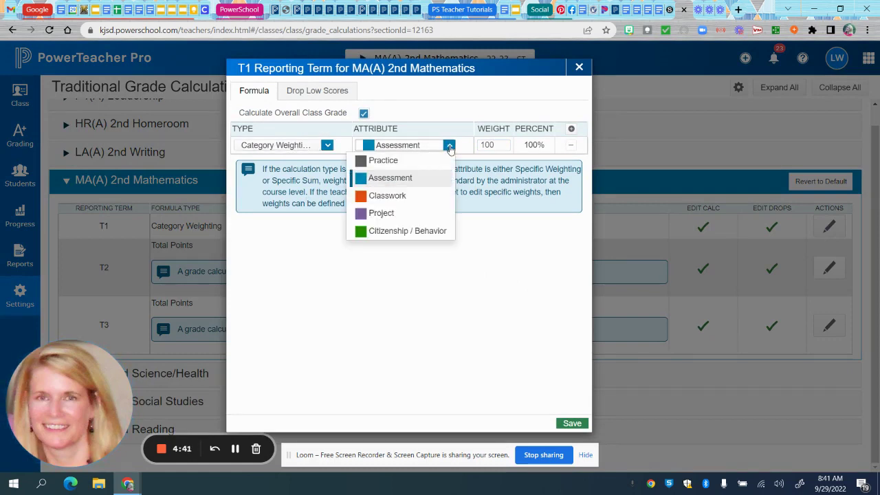
left_click(442, 177)
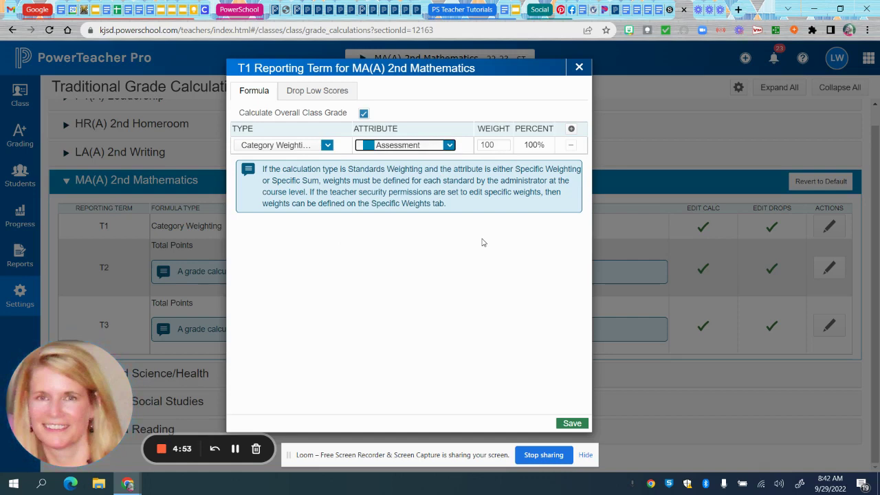
left_click(572, 130)
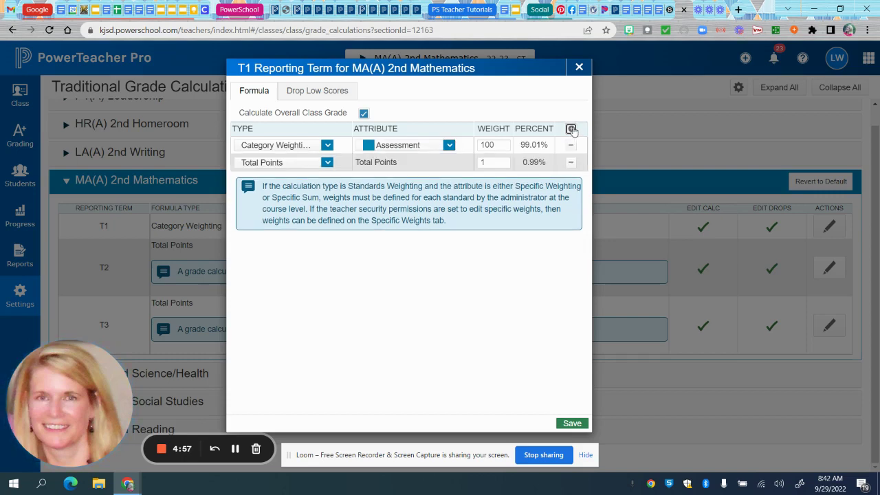
left_click(327, 162)
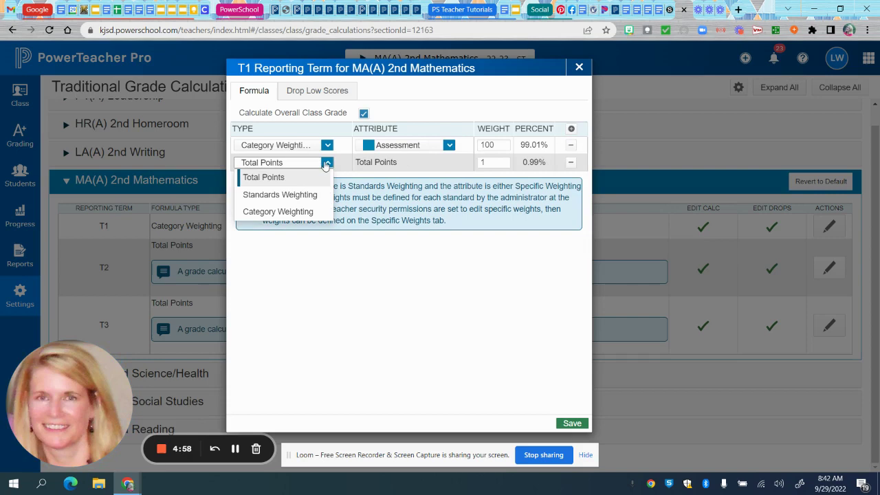
left_click(310, 214)
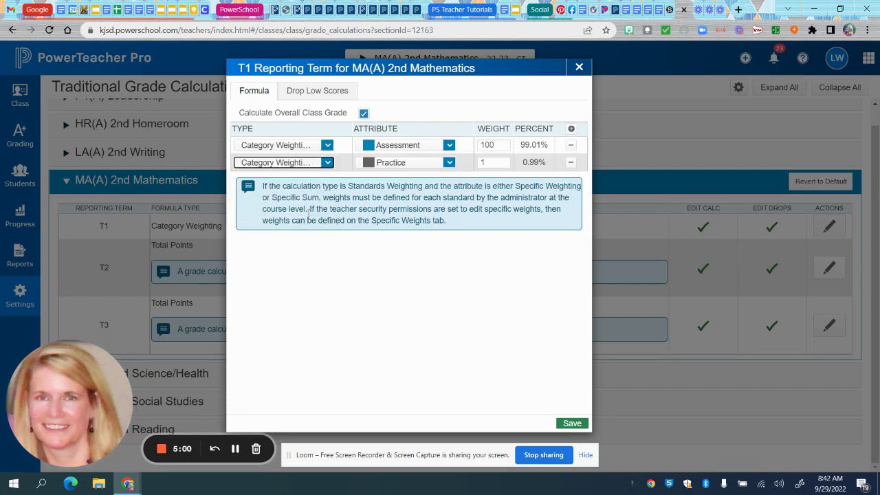
left_click(449, 163)
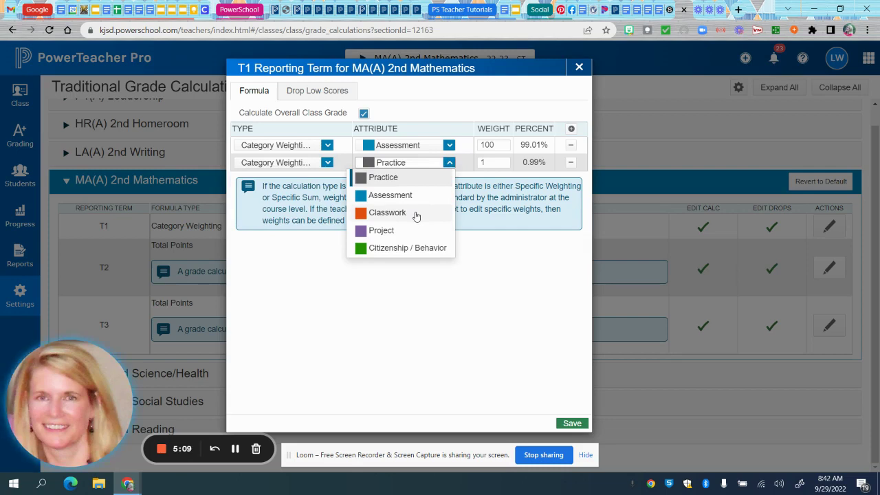
left_click(571, 163)
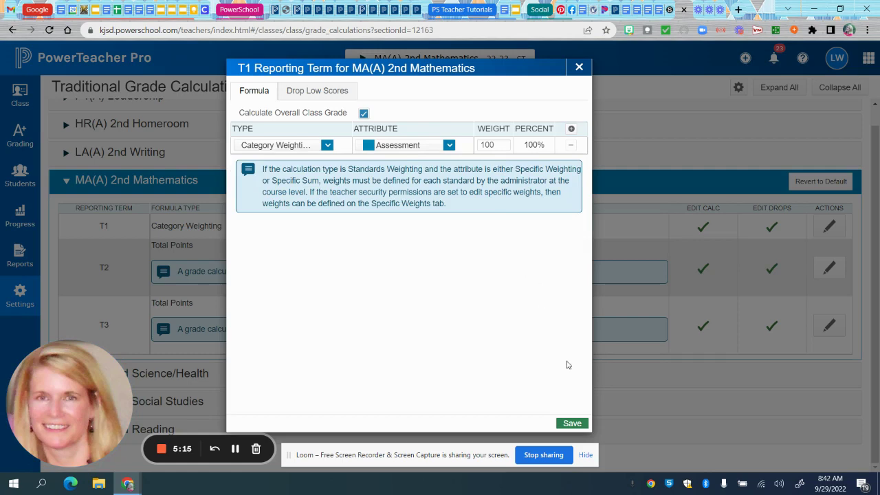
- Save the T1 grade calculation and open the PowerSchool Sync Grades page of the Schoology 2nd Mathematics course
left_click(570, 423)
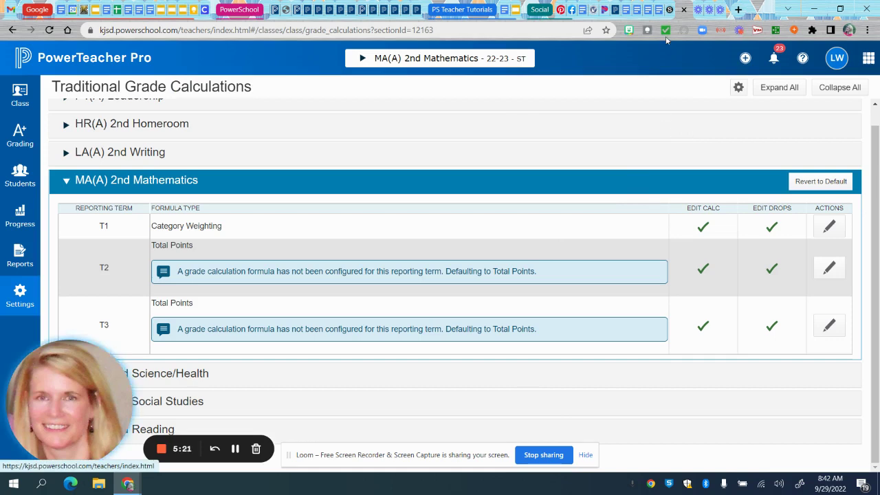
left_click(671, 10)
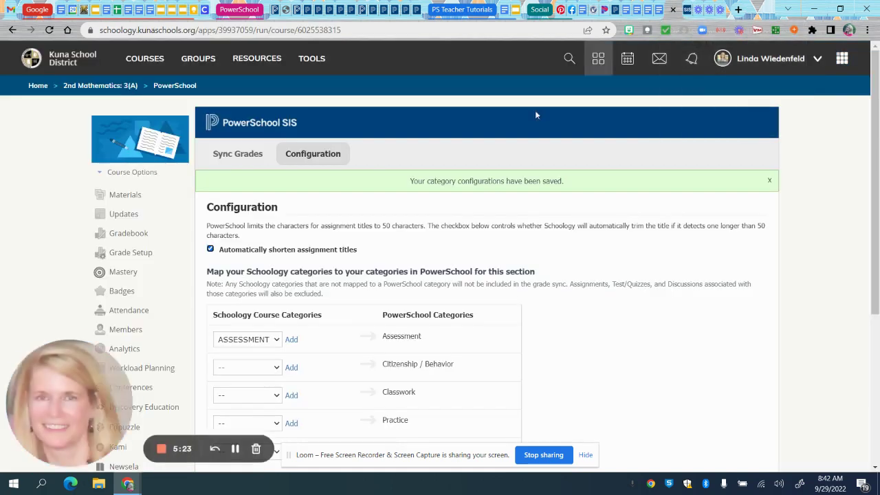
scroll(405, 156, "down", 1)
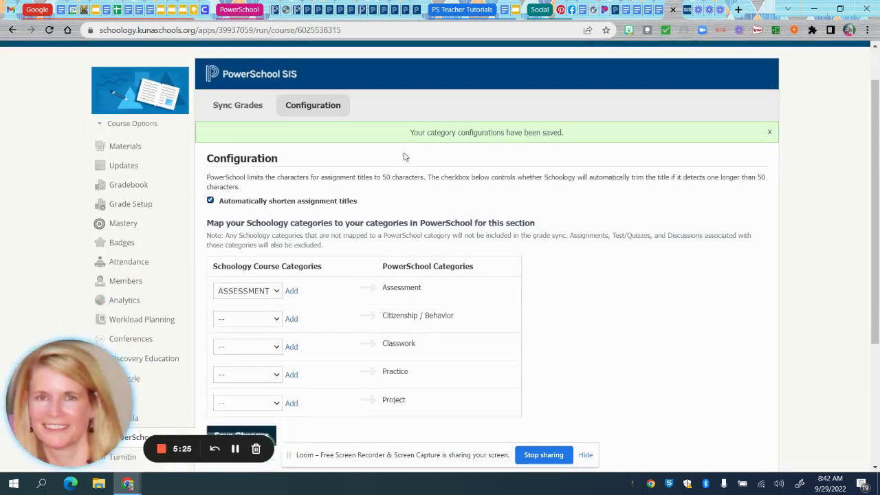
scroll(404, 157, "up", 1)
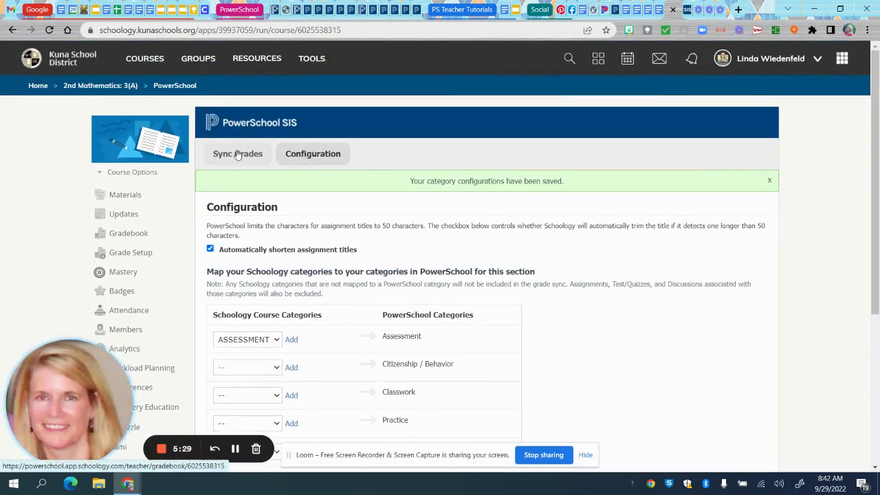
left_click(238, 154)
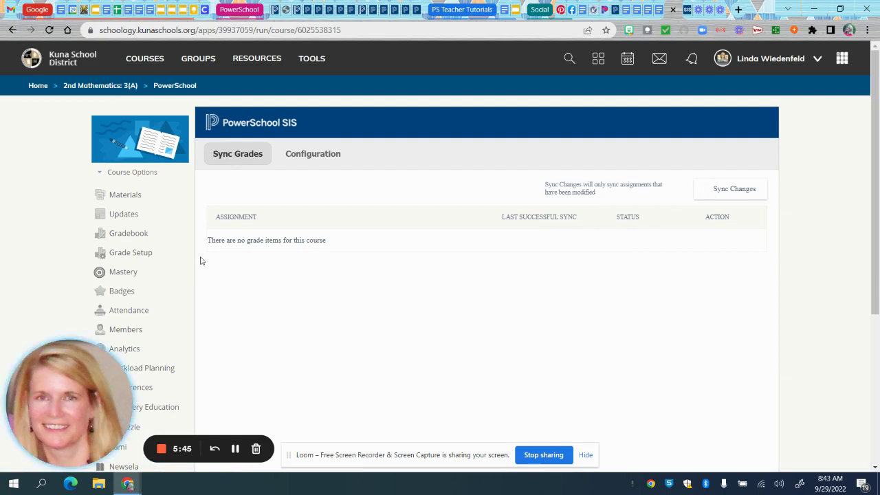
- View the sync status log from the 2nd Mathematics gradebook and close it
left_click(128, 234)
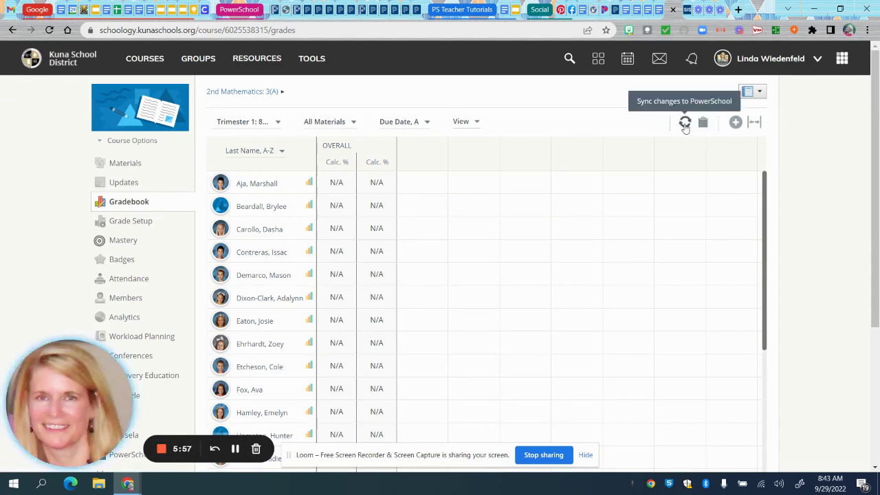
left_click(703, 123)
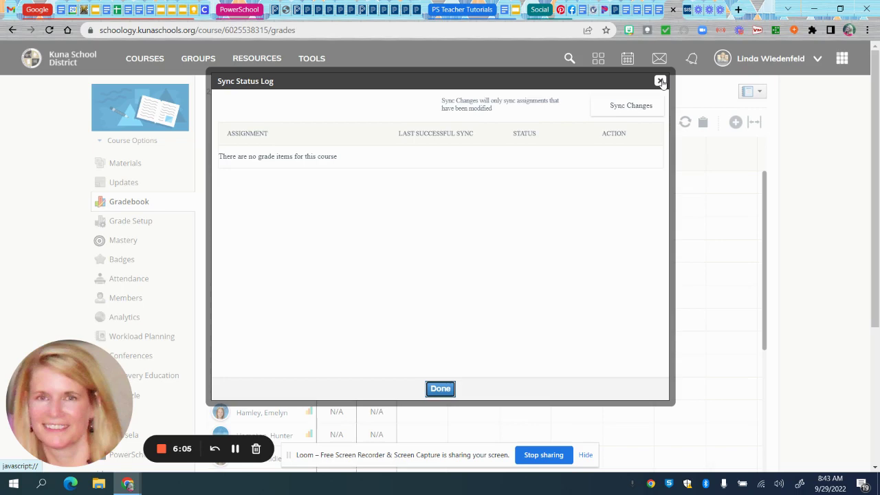
left_click(660, 81)
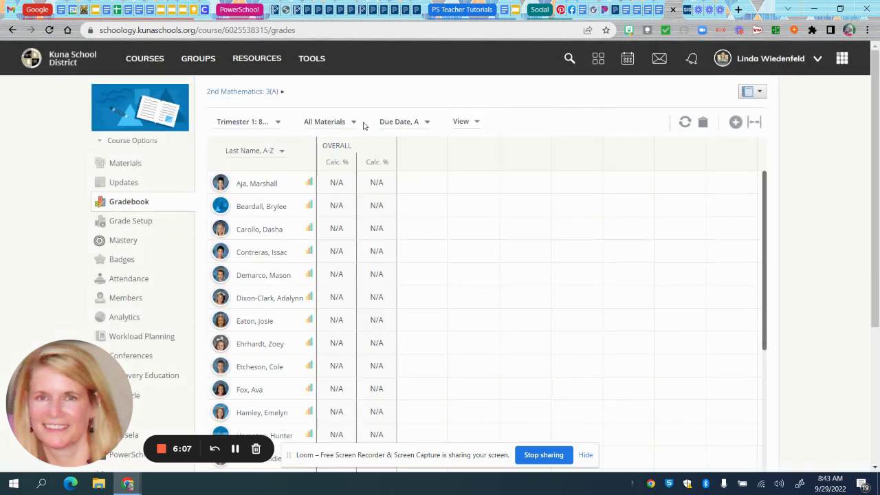
- Start a new assignment named FAKE in the course materials with a due date of 9/29/22
left_click(124, 164)
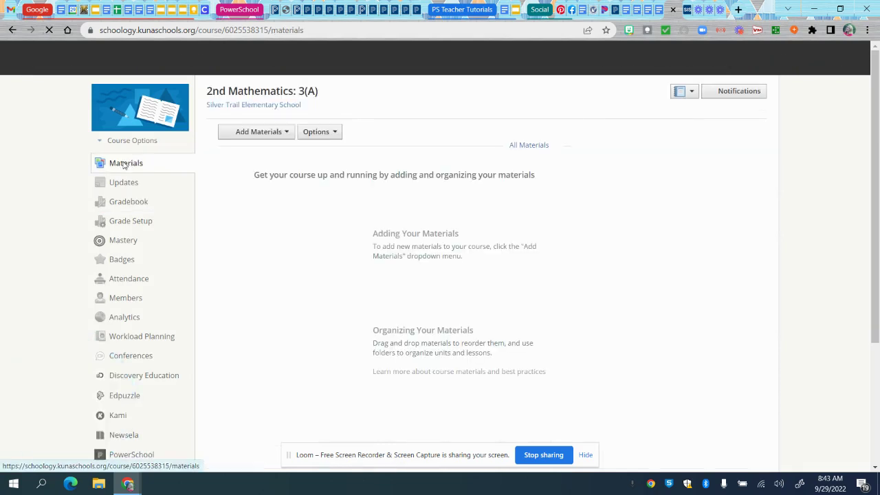
left_click(287, 133)
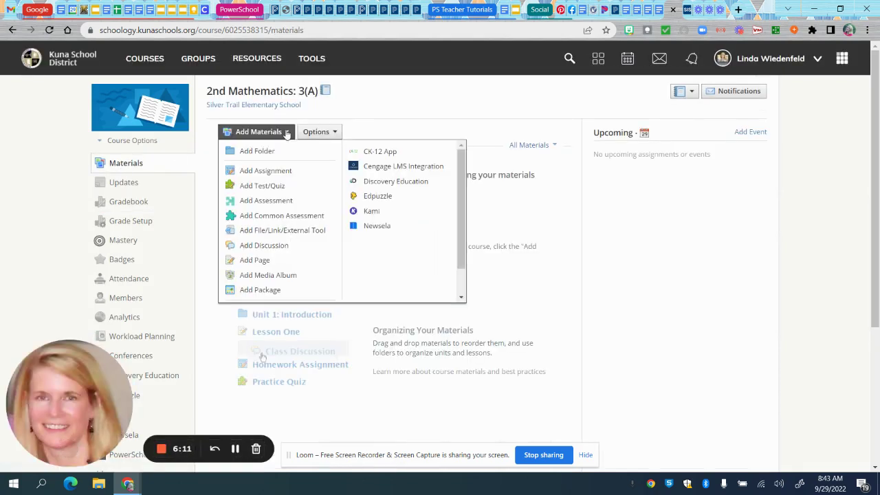
left_click(278, 170)
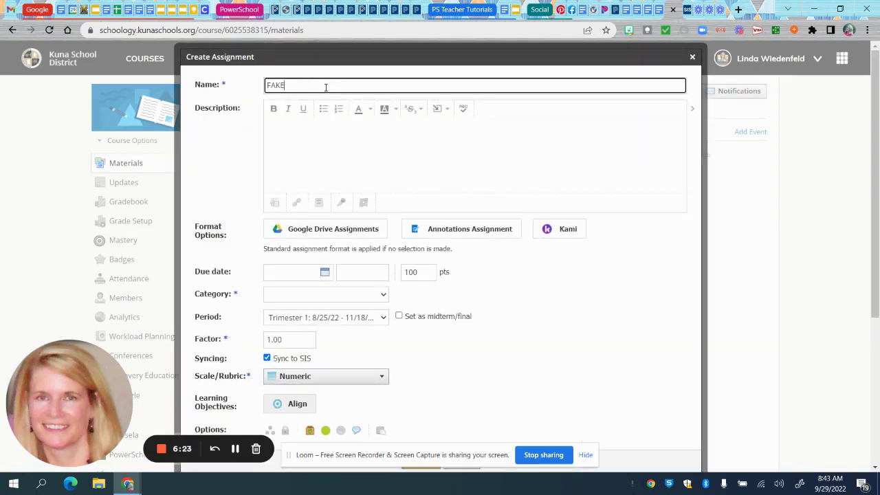
left_click(322, 271)
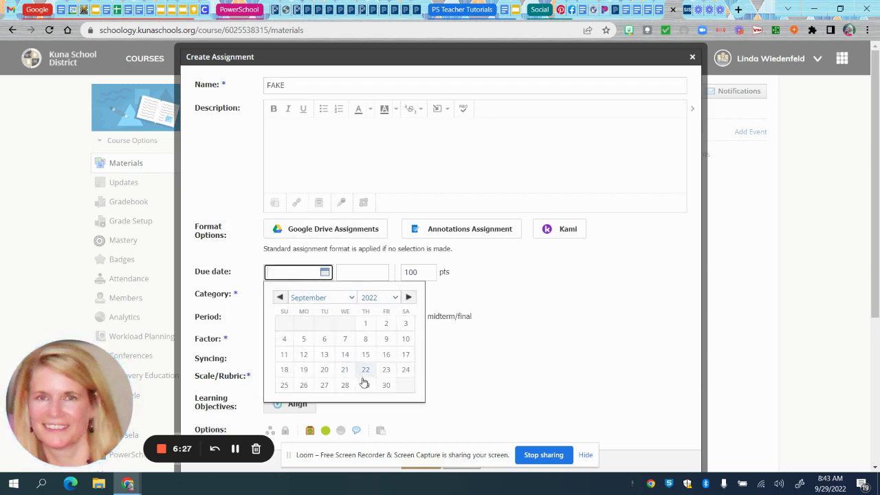
left_click(366, 385)
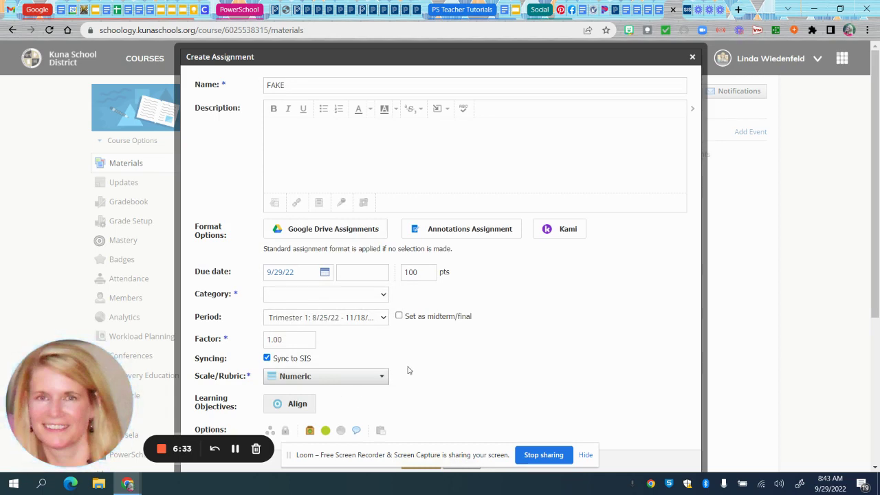
- Place the assignment in the ASSESSMENT category and choose Numeric as its grading scale
scroll(407, 370, "down", 1)
left_click(383, 274)
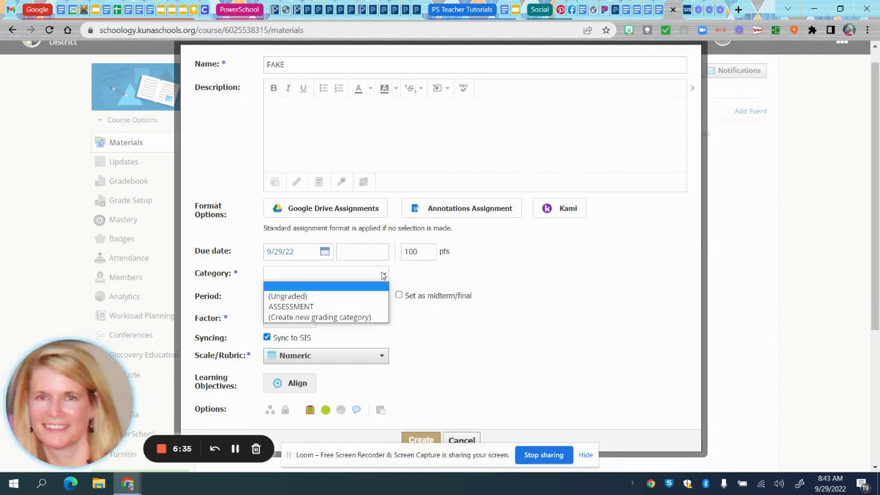
left_click(363, 307)
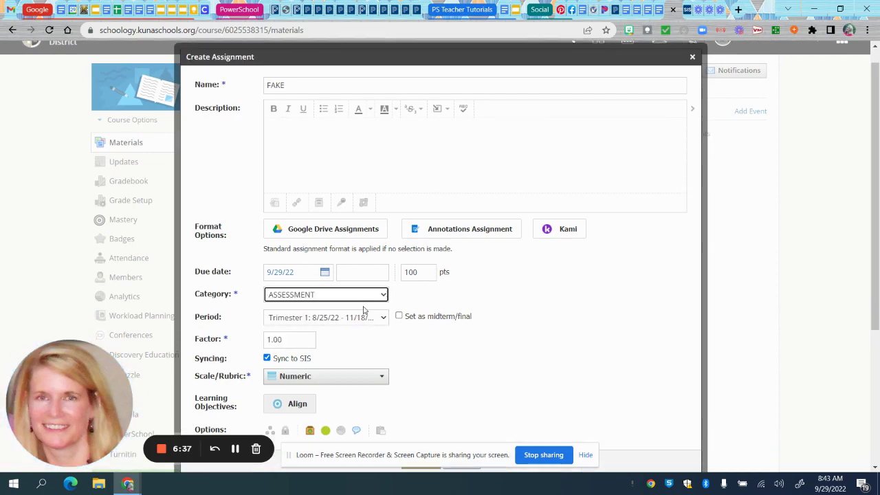
scroll(440, 386, "down", 1)
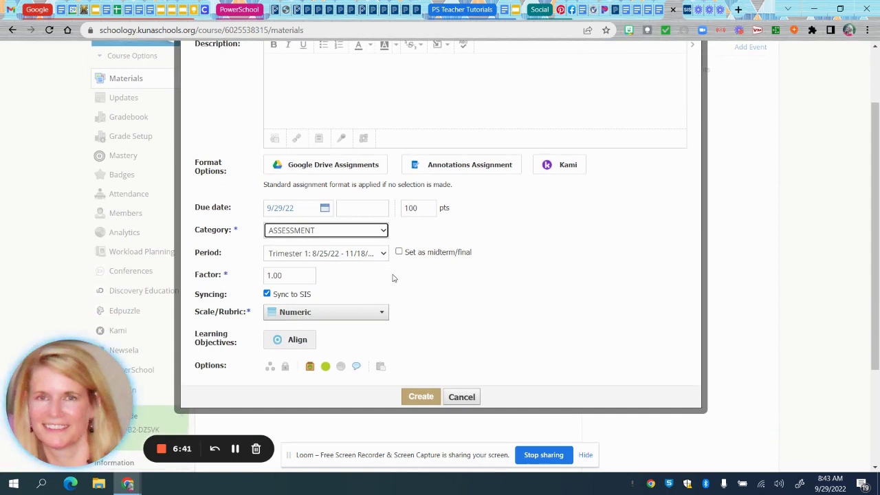
scroll(399, 311, "down", 1)
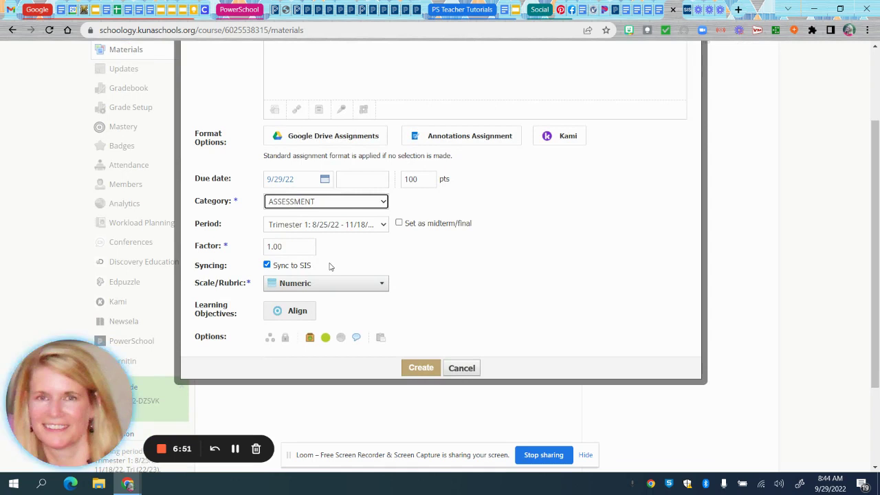
left_click(384, 286)
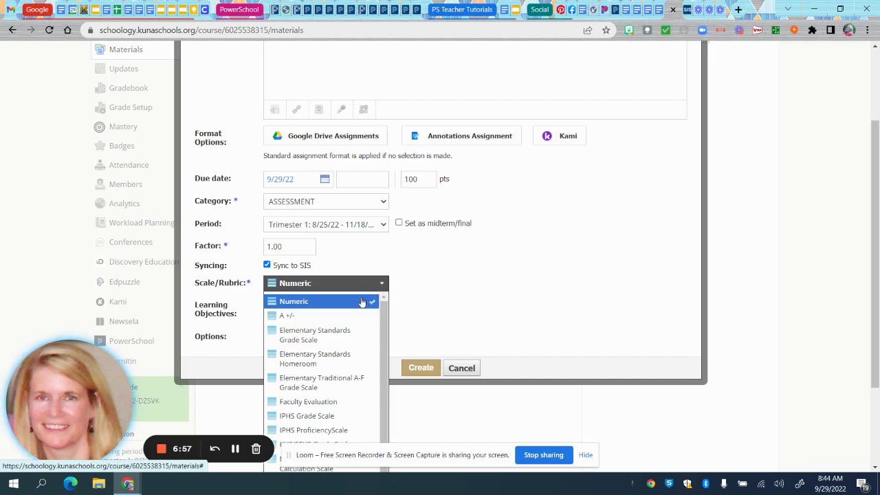
left_click(362, 303)
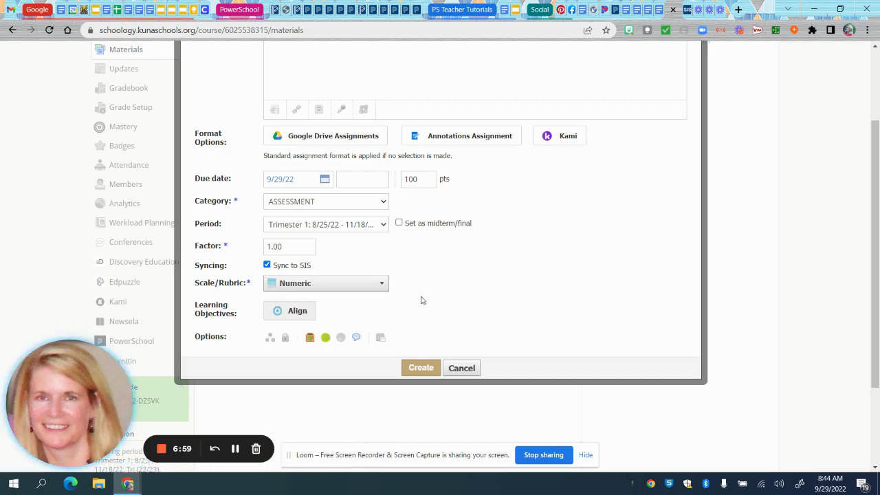
- Align the assignment with the 2nd Grade Math district standard on explaining the three digits of a three-digit number, under Numbers and Operations in Base Ten
left_click(282, 313)
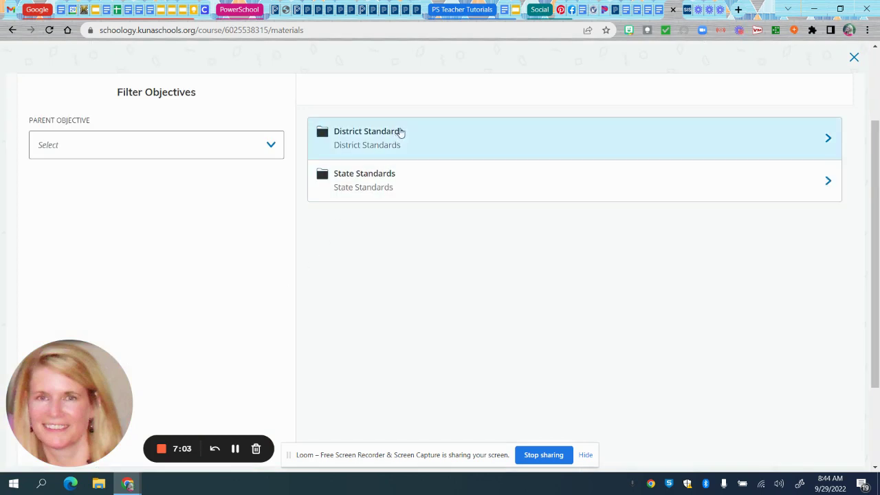
left_click(401, 132)
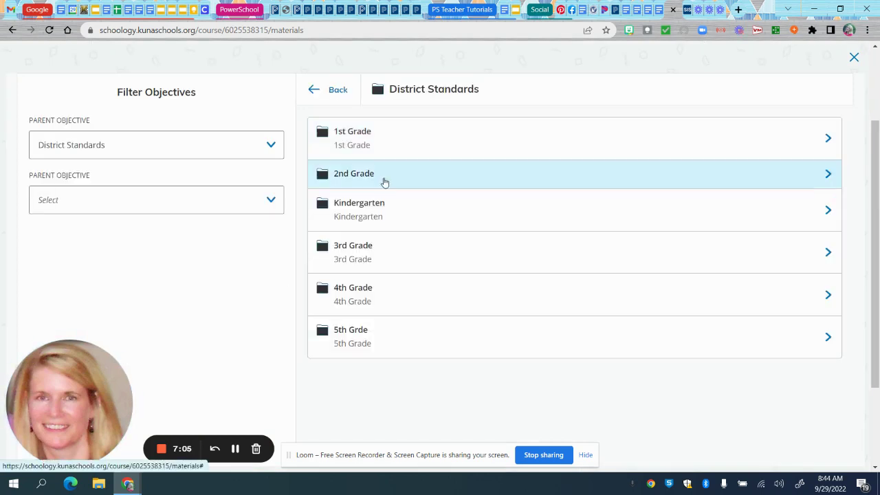
left_click(389, 180)
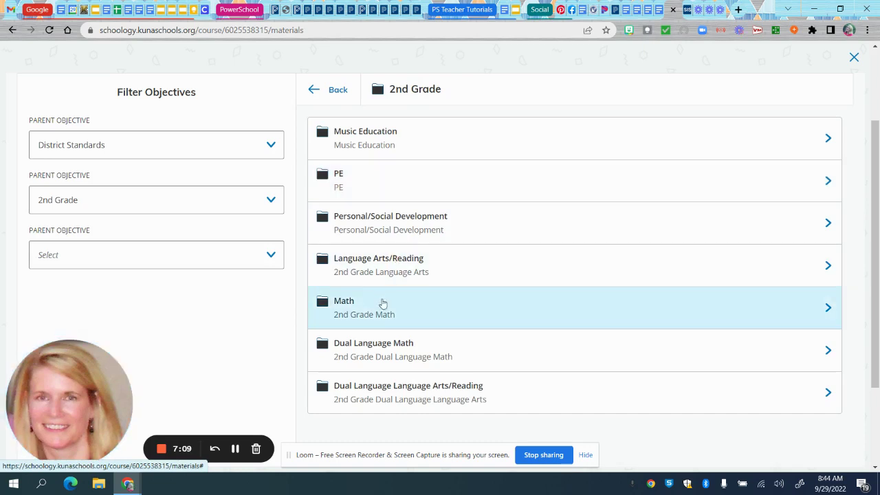
left_click(382, 303)
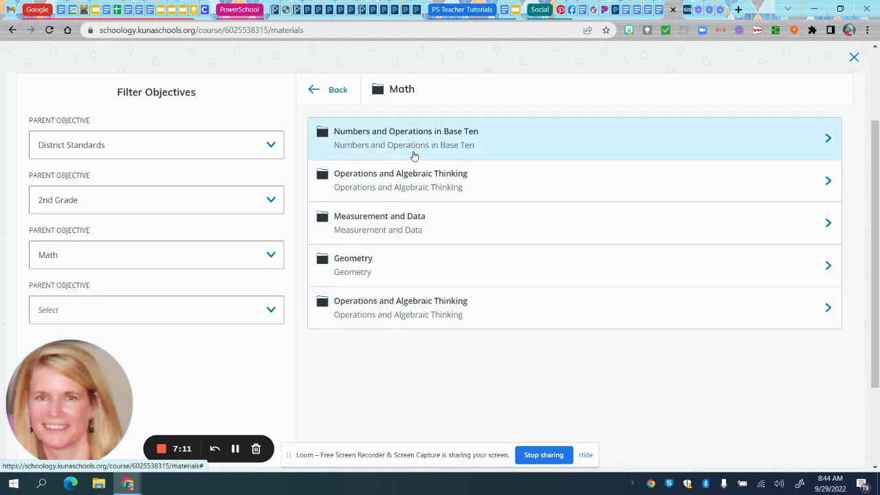
left_click(415, 147)
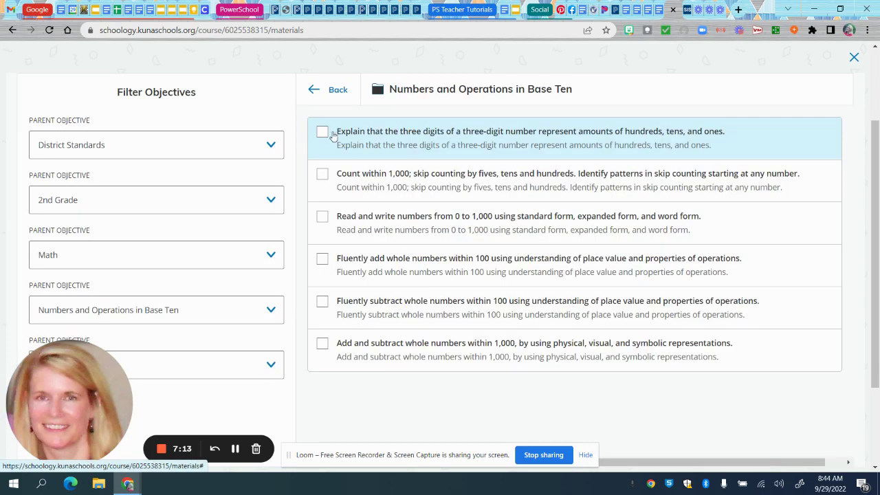
left_click(322, 132)
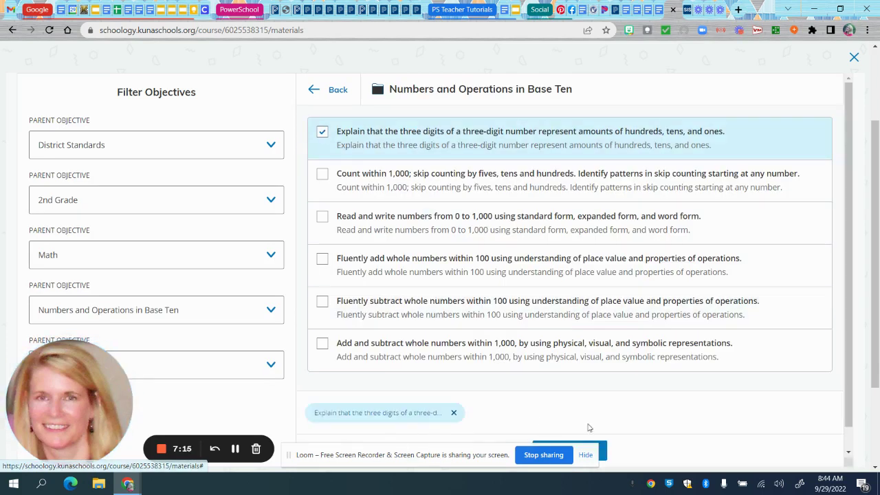
scroll(631, 430, "down", 2)
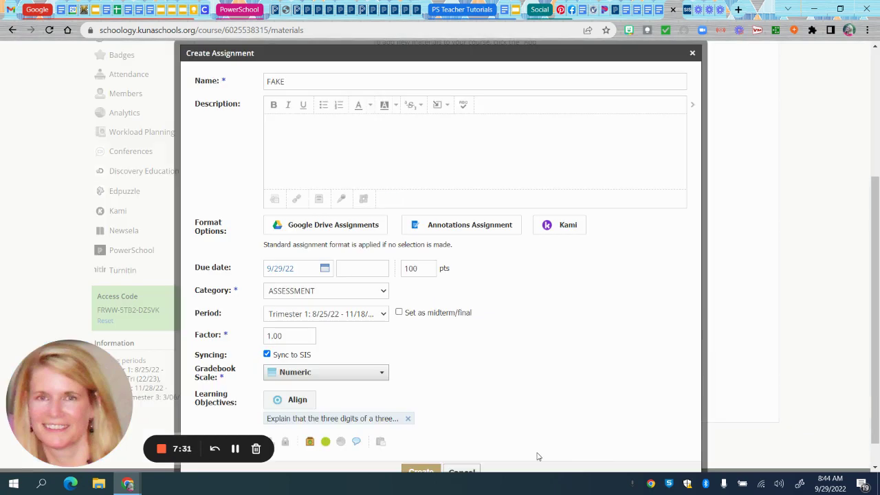
- Set the FAKE assignment's due time to 11:59PM and create the assignment
scroll(538, 457, "down", 1)
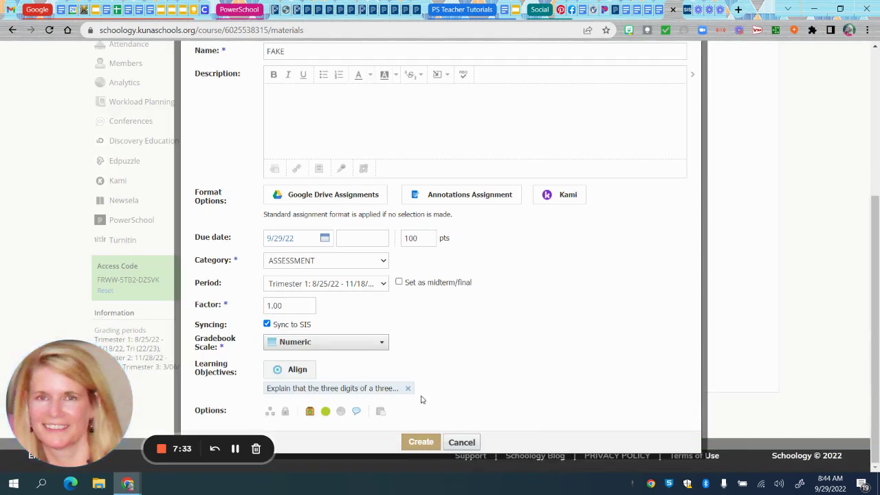
left_click(421, 443)
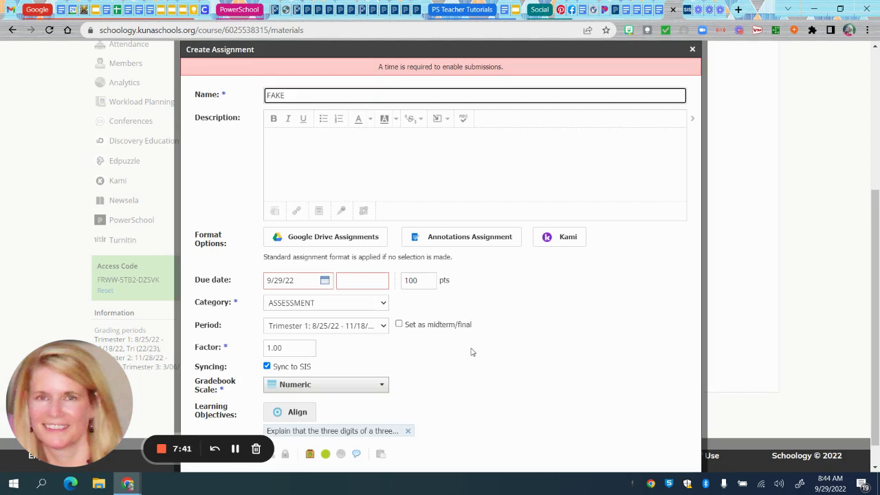
scroll(472, 352, "down", 1)
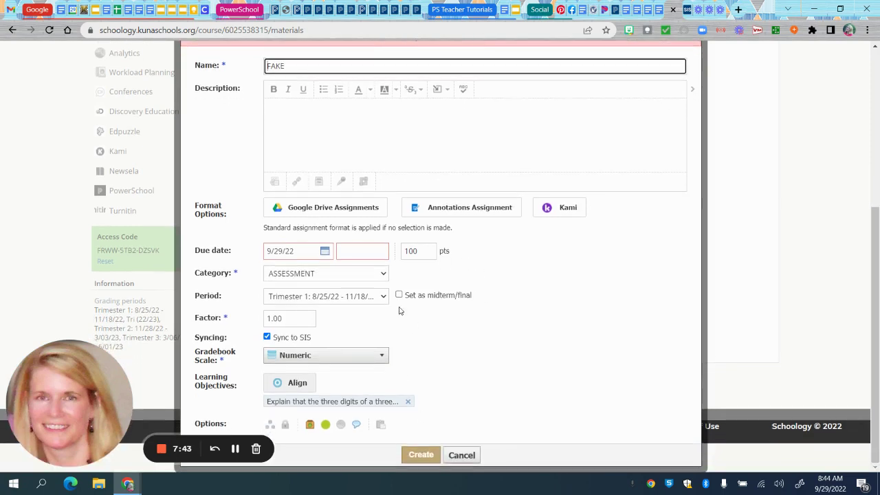
left_click(358, 252)
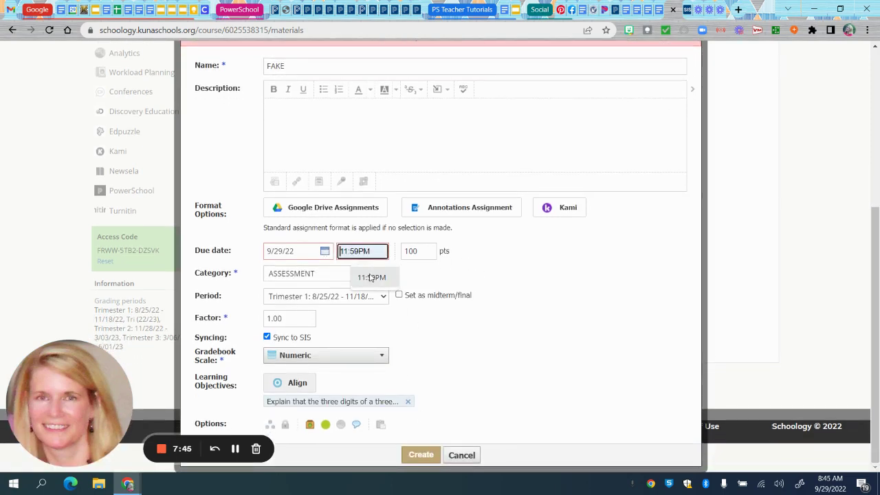
left_click(370, 277)
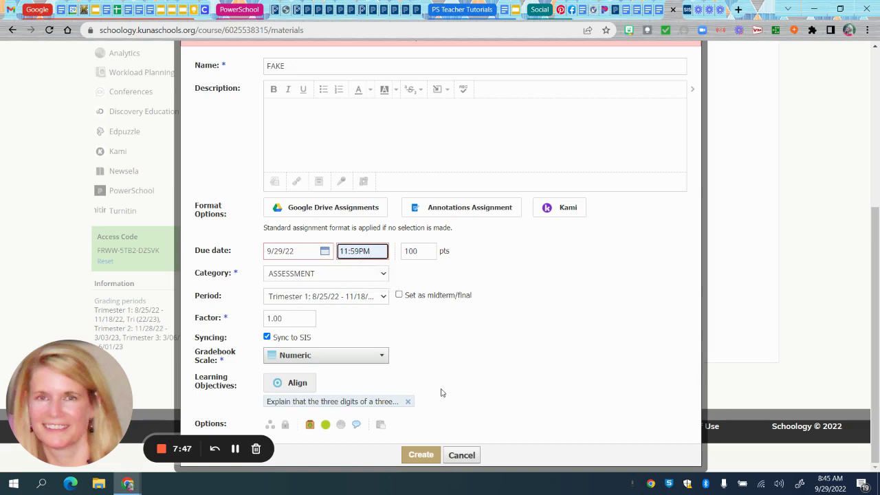
left_click(421, 454)
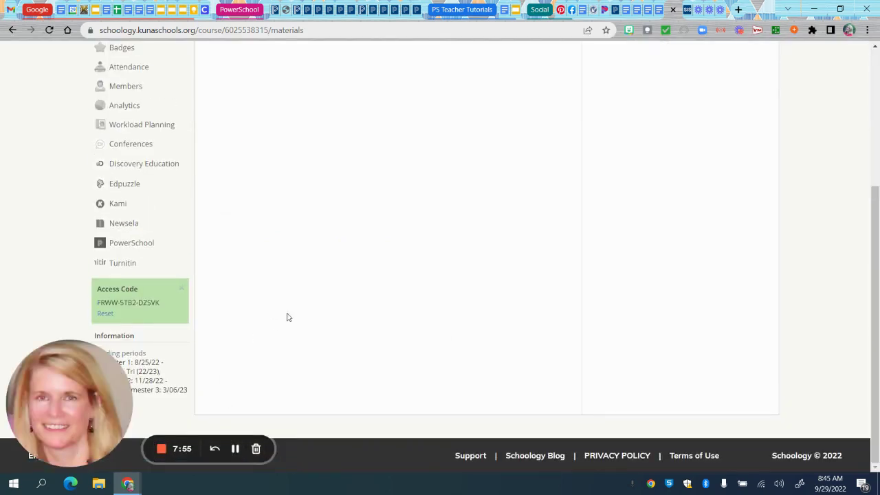
- Open the 2nd Mathematics gradebook and save a Meets the Standard (3) rating on FAKE for the first listed student
scroll(312, 323, "up", 3)
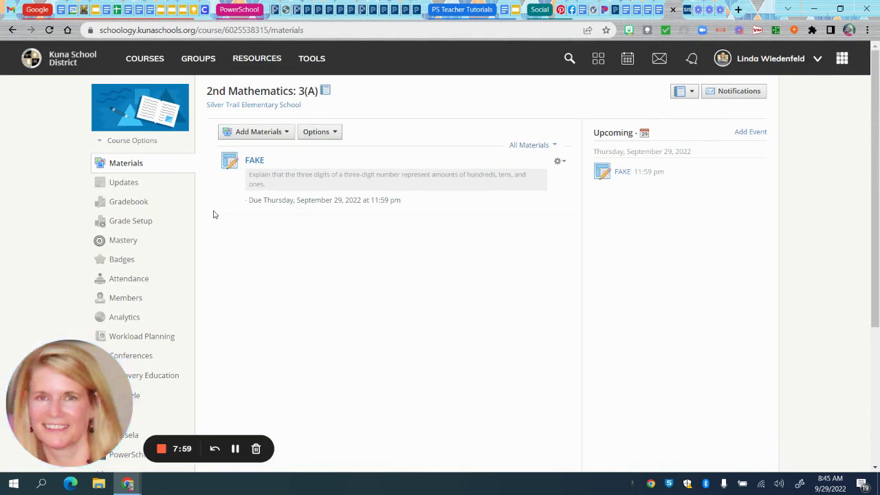
scroll(216, 234, "down", 1)
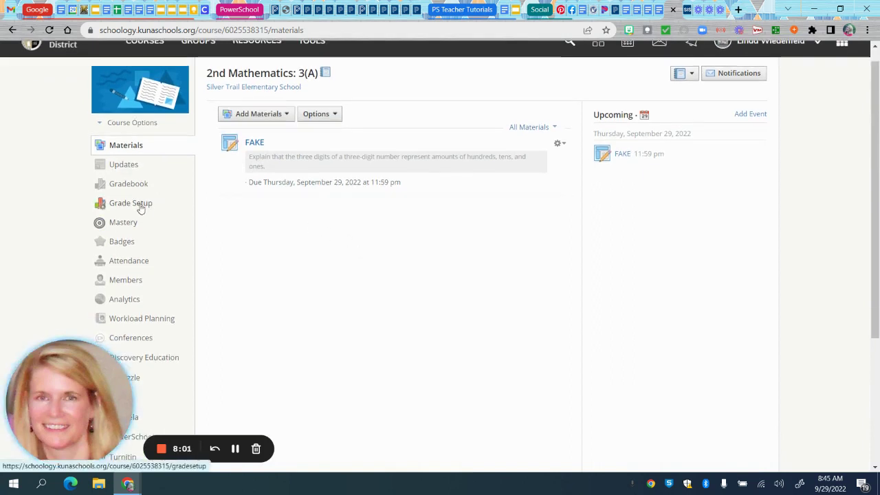
left_click(130, 186)
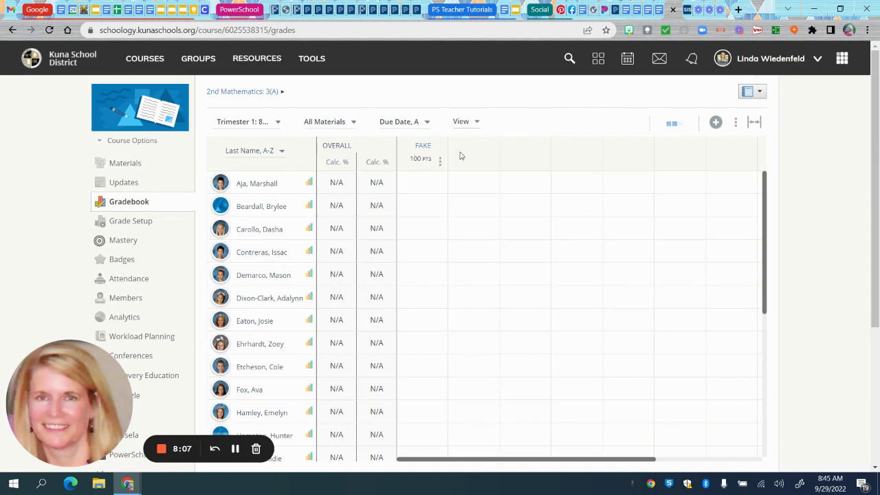
left_click(421, 186)
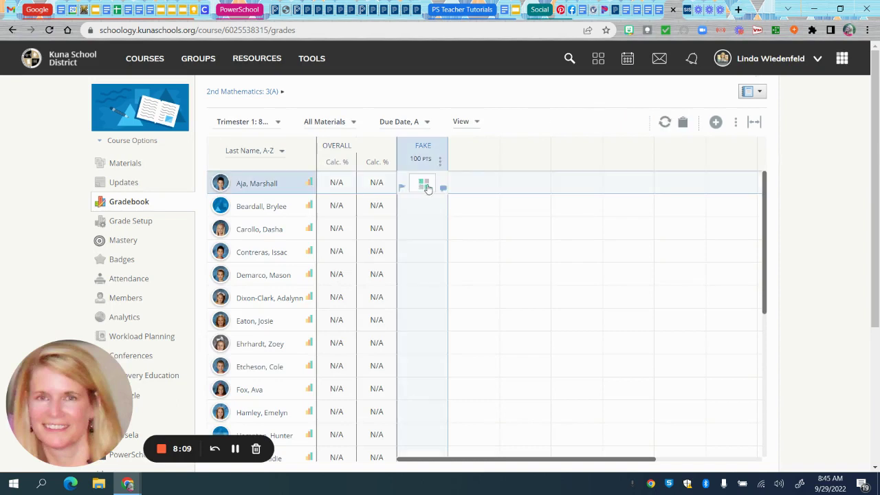
left_click(425, 186)
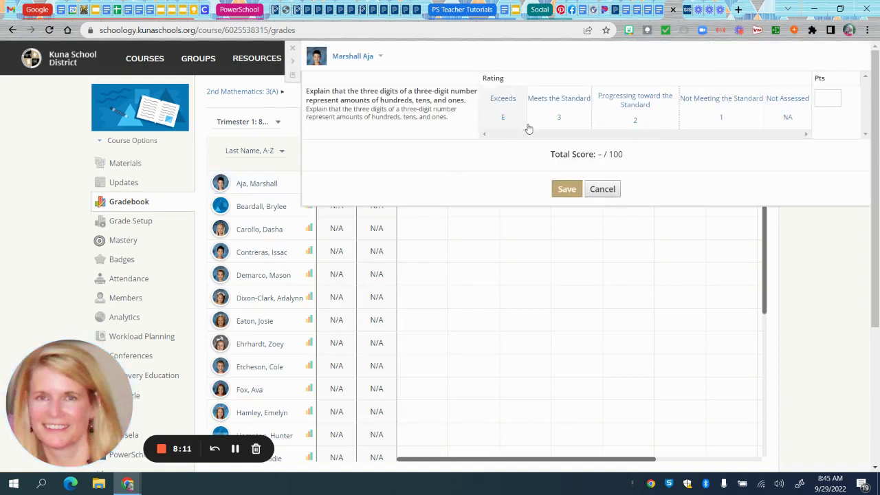
left_click(559, 117)
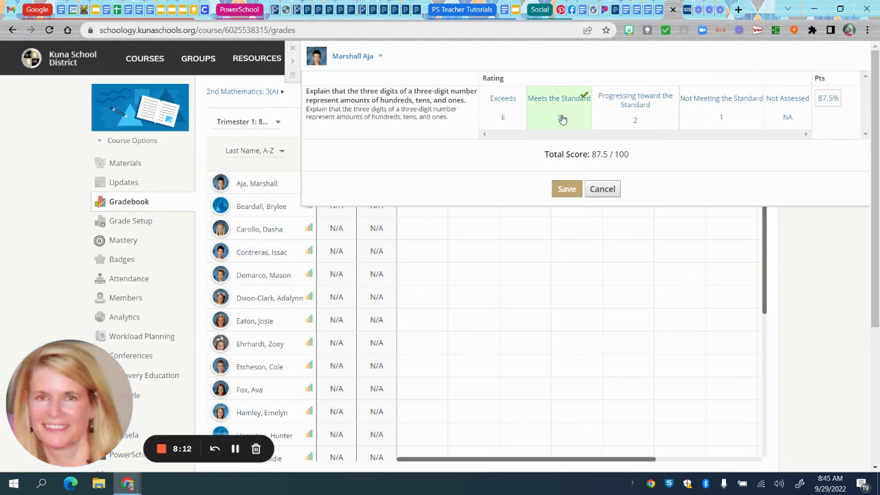
left_click(562, 190)
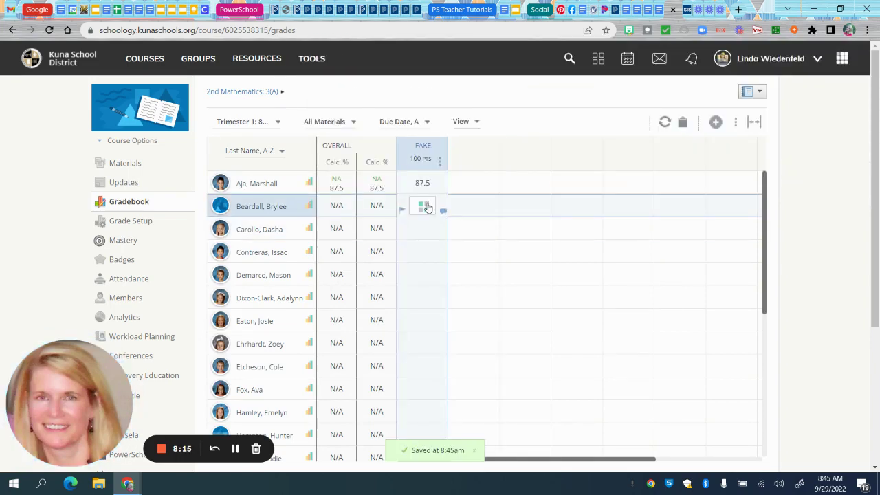
- Save a Meets the Standard (3) rating on FAKE for the second listed student
left_click(426, 208)
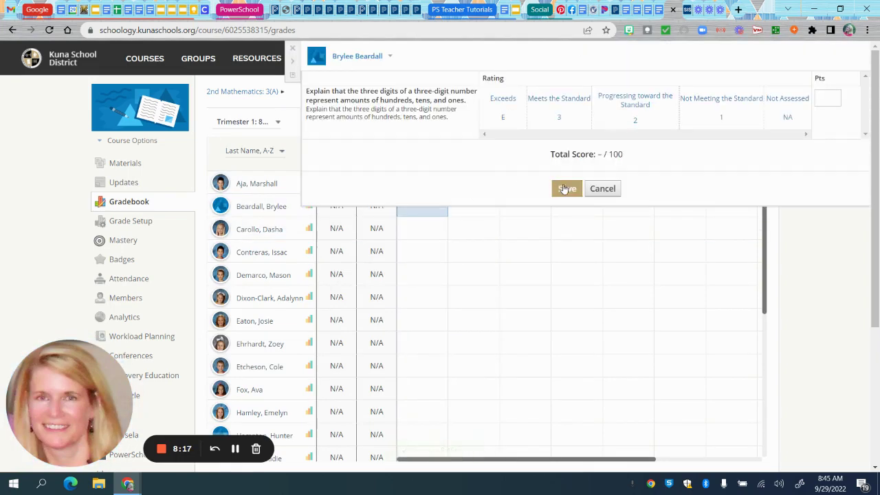
left_click(573, 107)
left_click(567, 192)
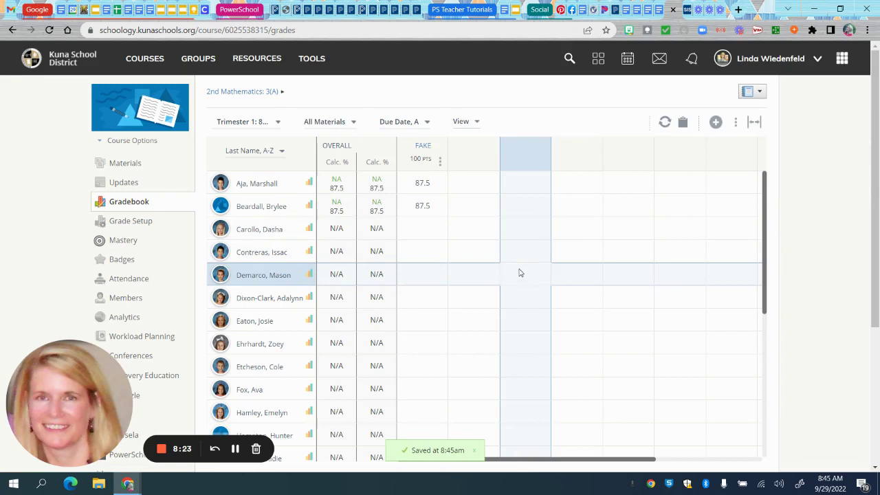
- Sync the gradebook grades to PowerSchool and check the FAKE assignment in the sync status log
left_click(664, 122)
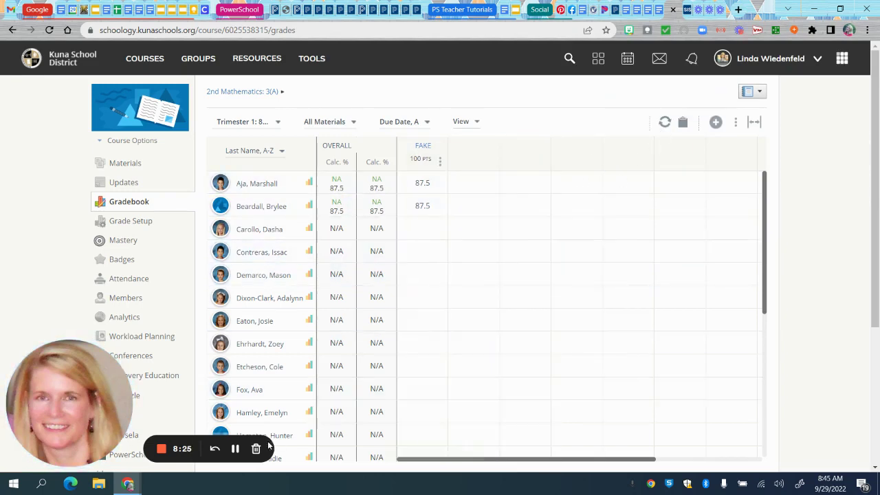
left_click(235, 448)
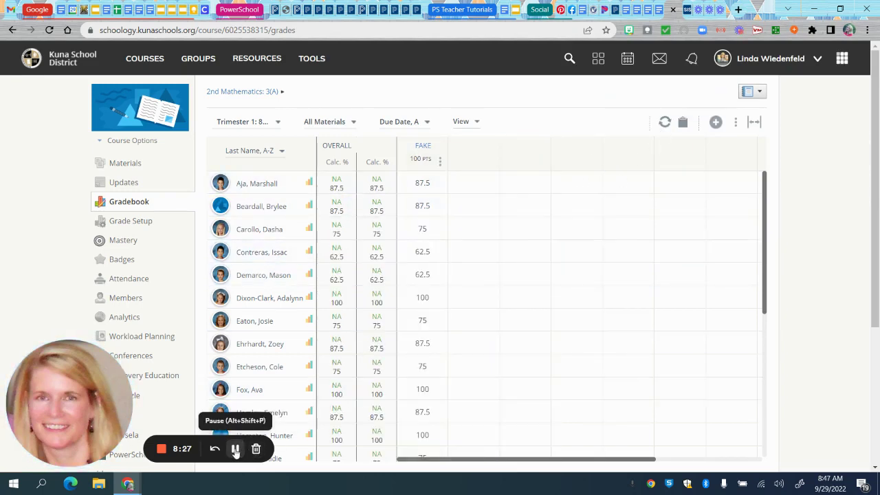
left_click(663, 123)
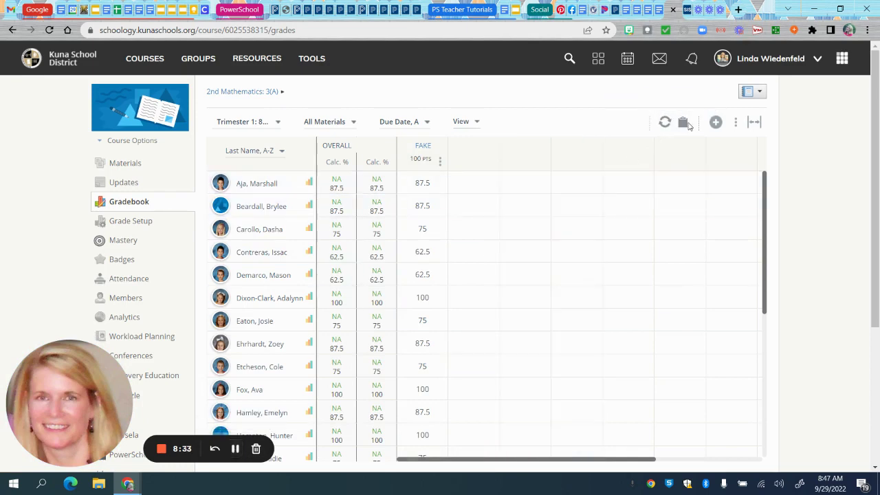
left_click(683, 123)
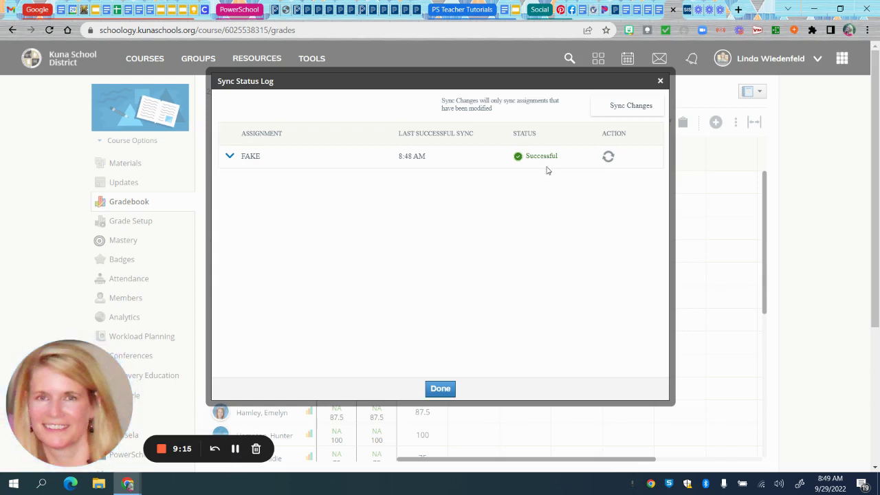
left_click(441, 389)
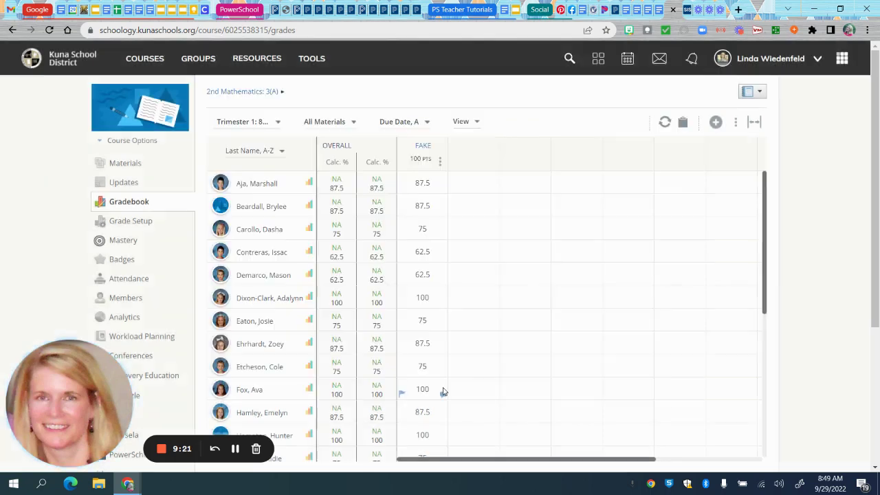
- Switch to PowerTeacher Pro and view the 2nd Mathematics assignment list to check for the synced FAKE assignment
left_click(686, 9)
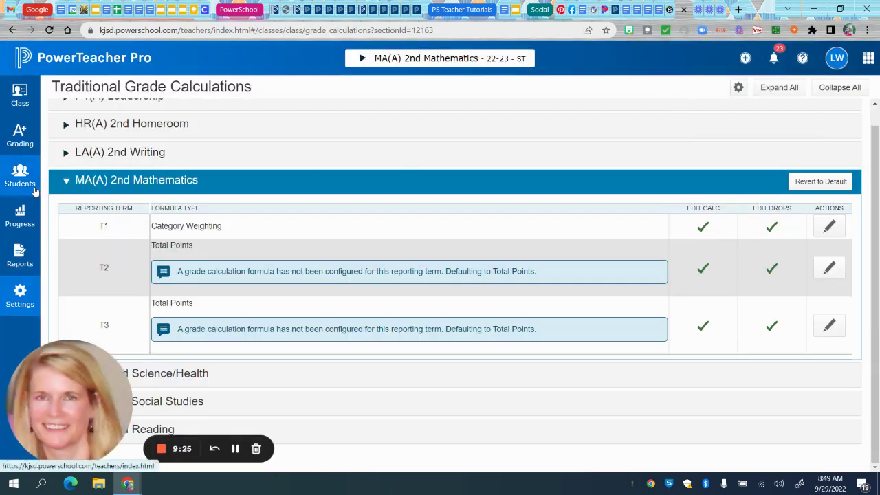
left_click(19, 132)
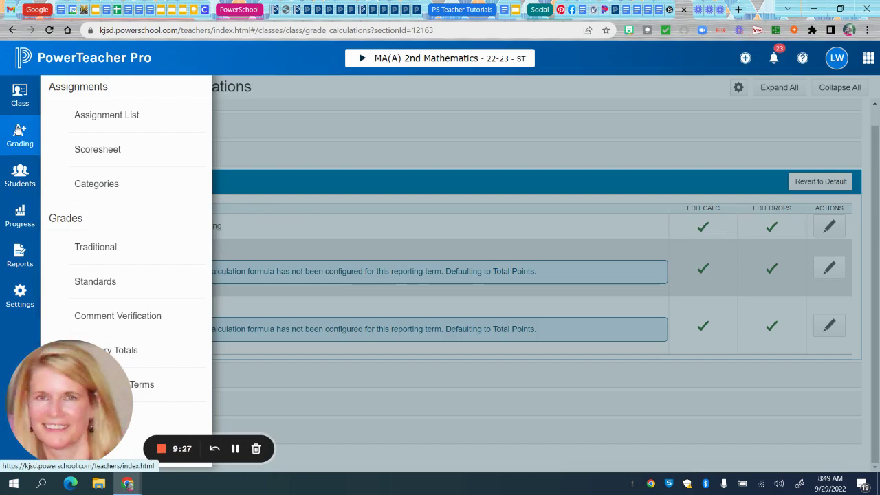
left_click(124, 115)
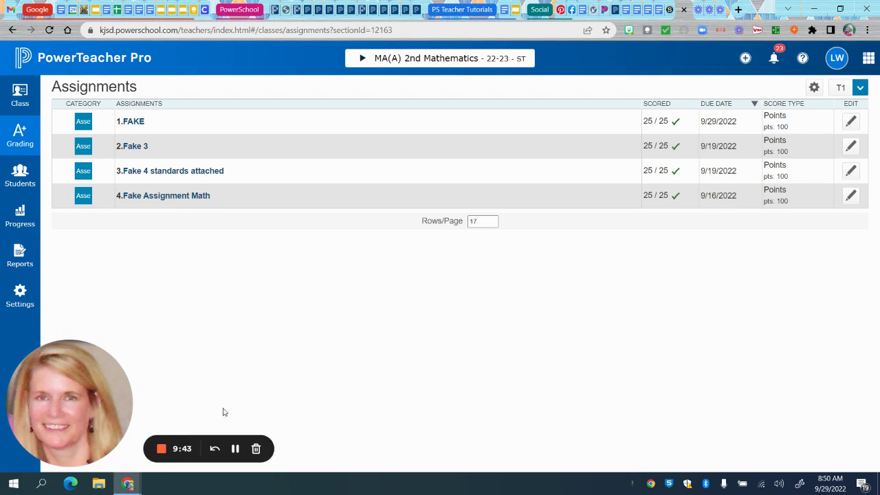
left_click(161, 449)
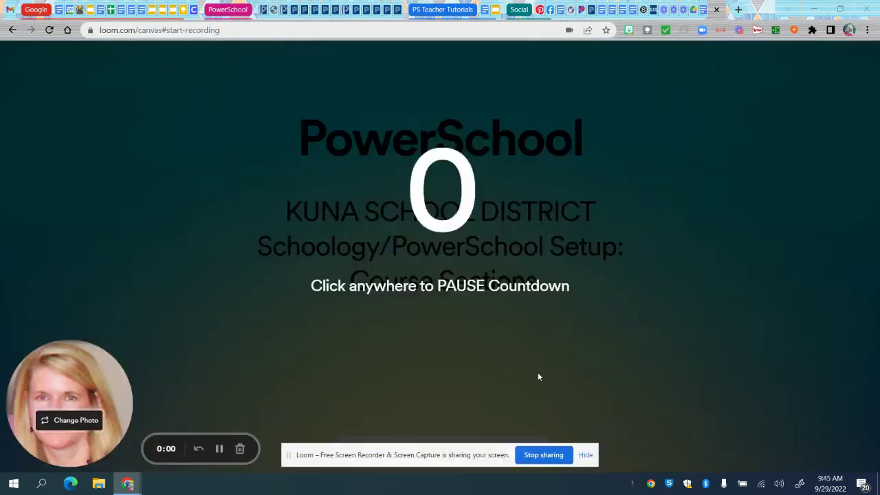